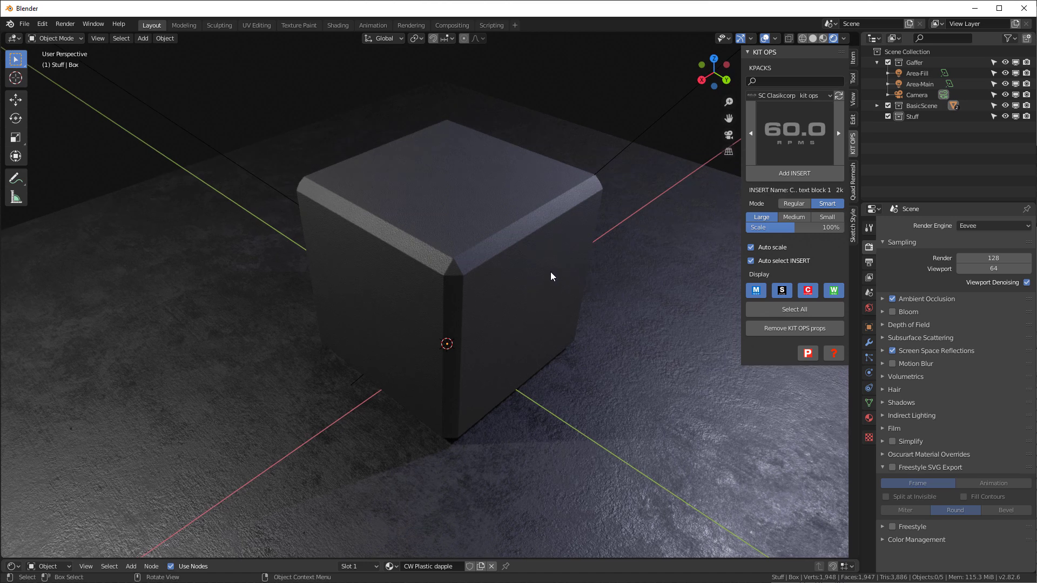
# Step: Zoom the viewport and select the dark bevelled Box object
pyautogui.scroll(2, 519, 211)
pyautogui.click(467, 196)
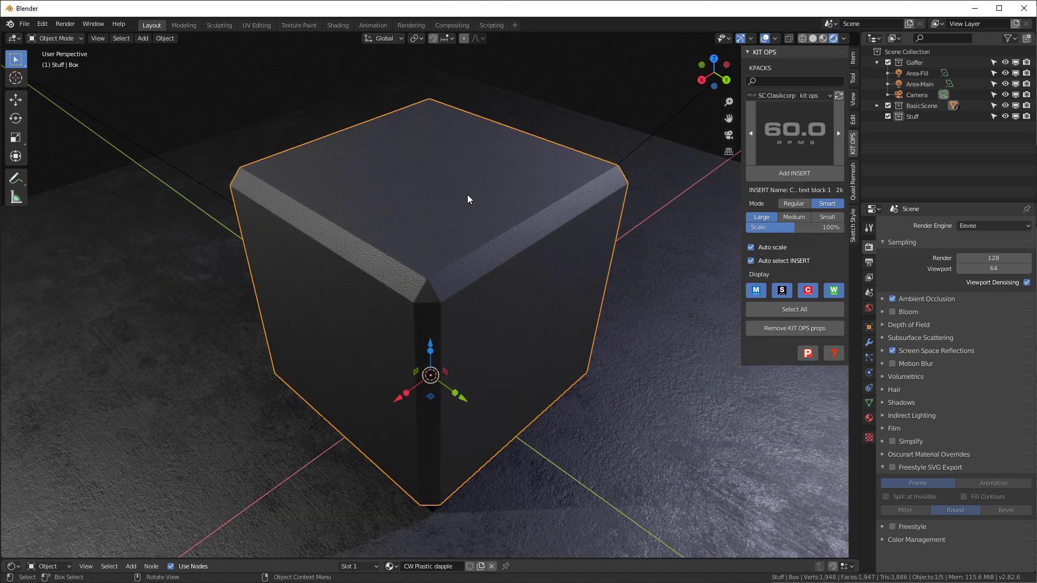
pyautogui.scroll(-2, 467, 196)
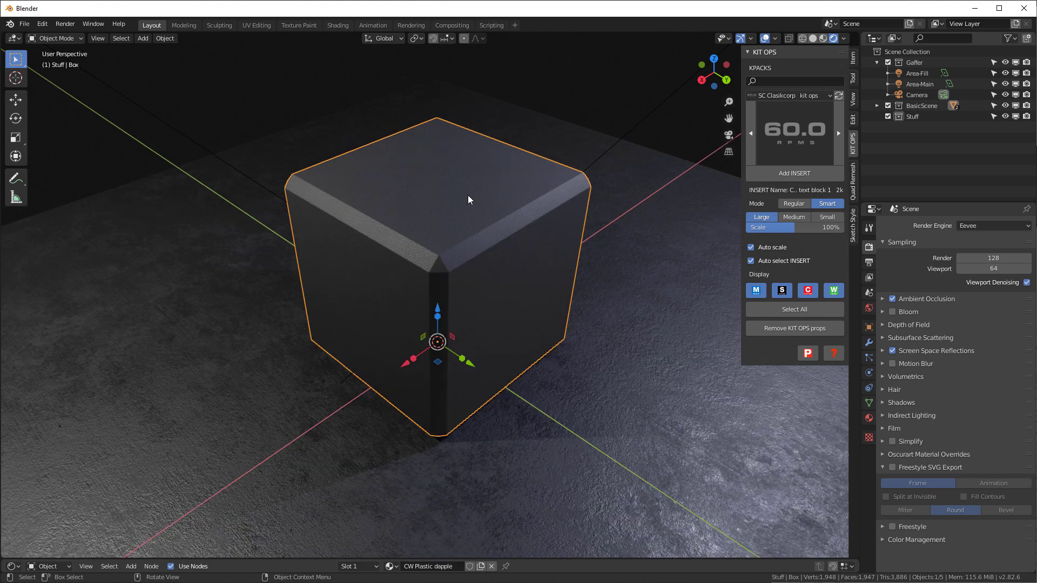
# Step: Add a new cube mesh and raise it to a height of 1 m
pyautogui.hotkey('shift', 'a')
pyautogui.moveTo(464, 195)
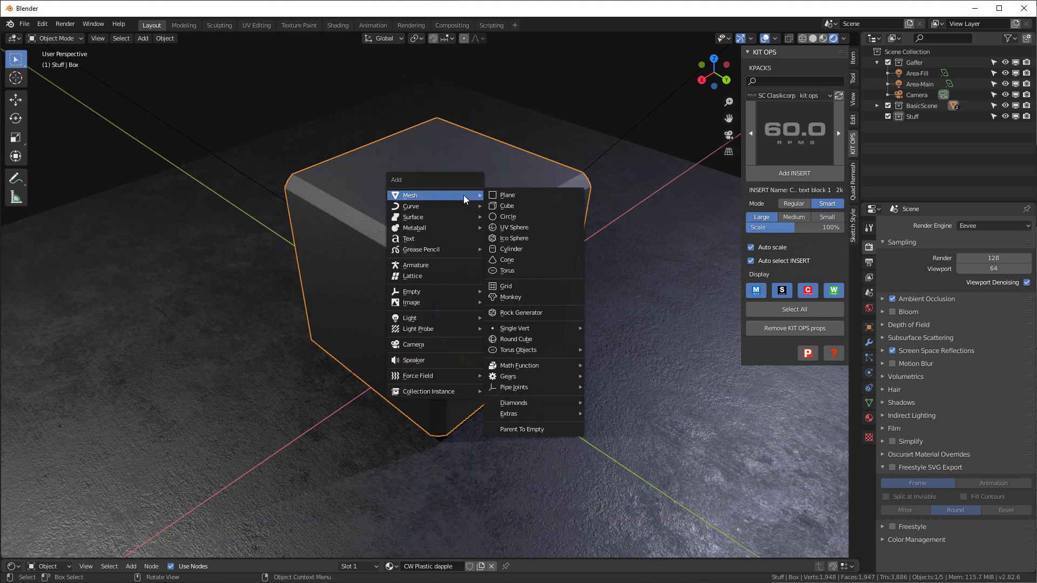
pyautogui.click(535, 209)
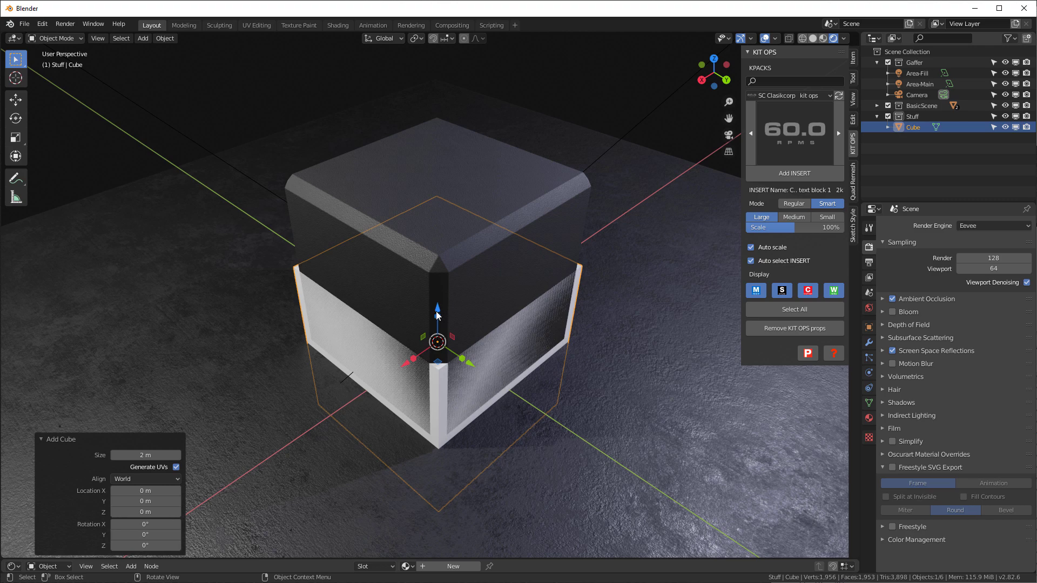
pyautogui.moveTo(438, 312); pyautogui.dragTo(437, 283)
pyautogui.click(163, 518)
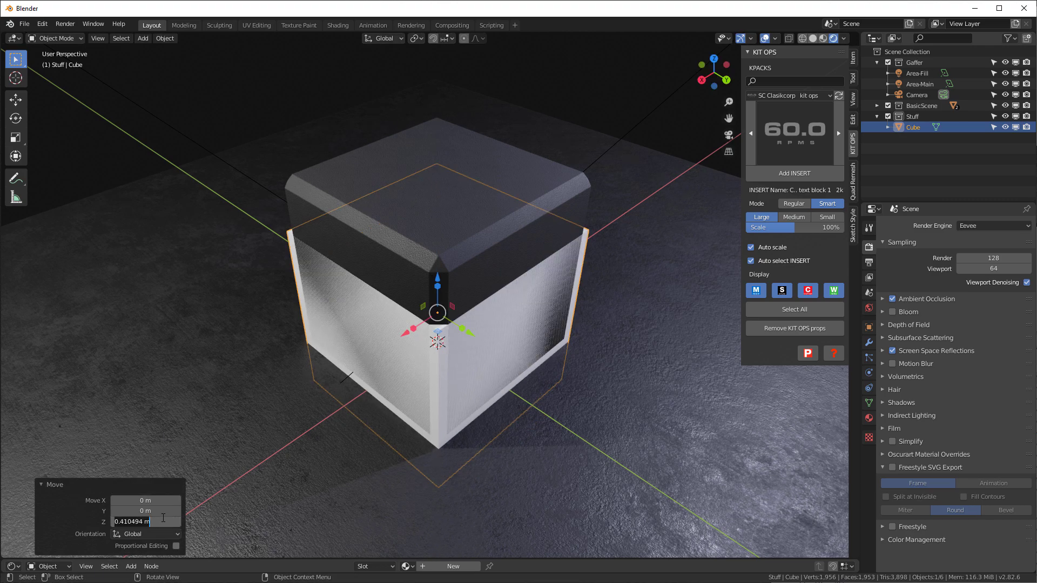
pyautogui.press('Return')
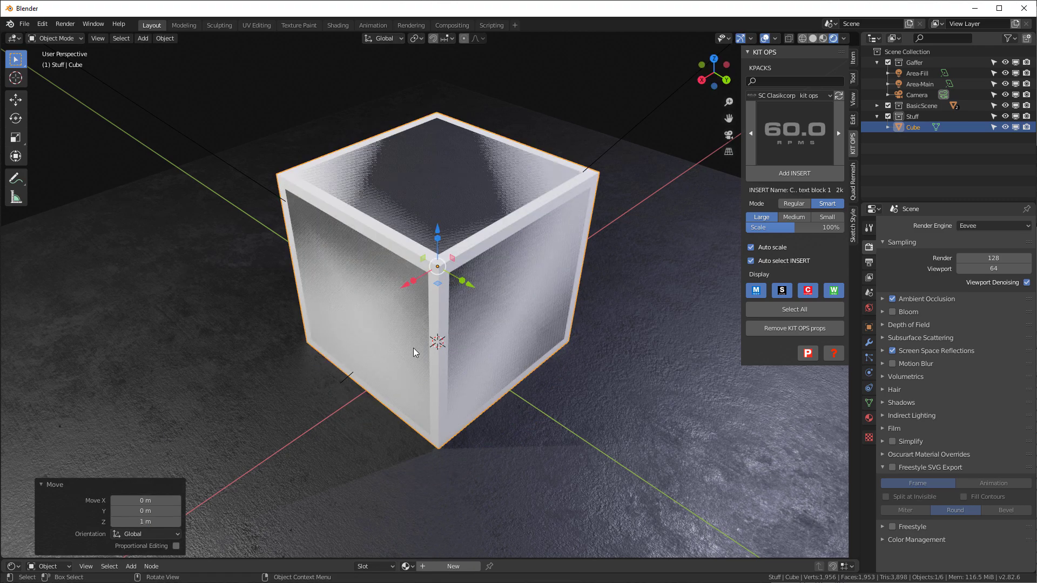
# Step: Flatten the cube on Y, enlarge it in X and Z past the box, then add the Box as active
pyautogui.moveTo(463, 284)
pyautogui.mouseDown()
pyautogui.moveTo(444, 270)
pyautogui.moveTo(452, 284)
pyautogui.mouseUp()
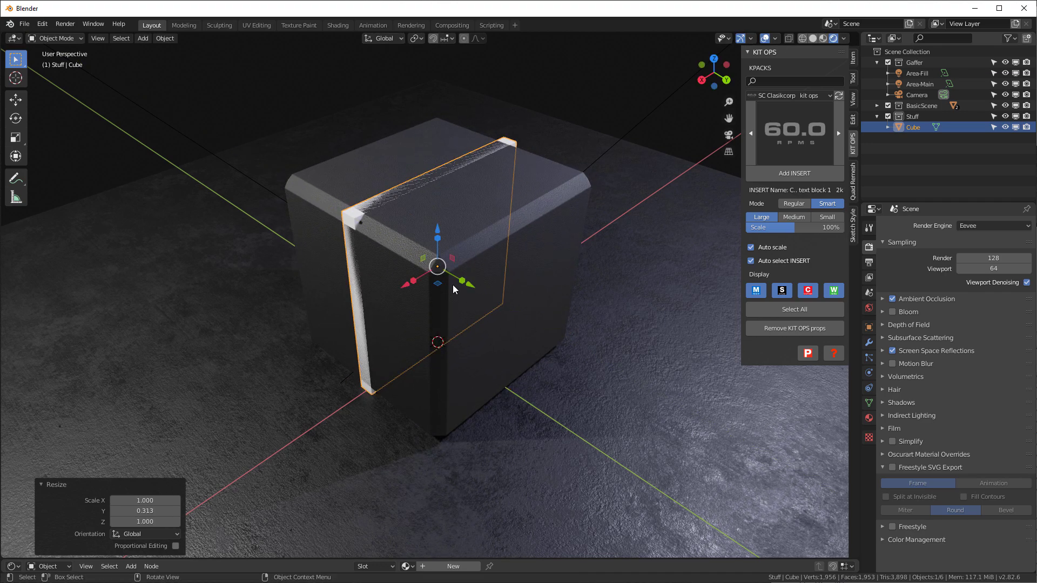
pyautogui.press('s')
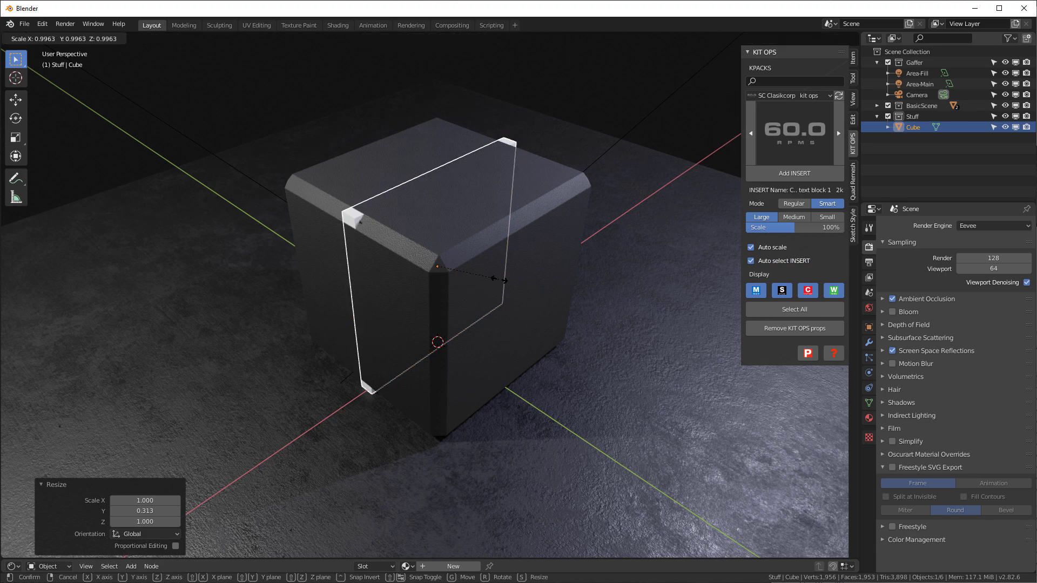
pyautogui.hotkey('shift', 'y')
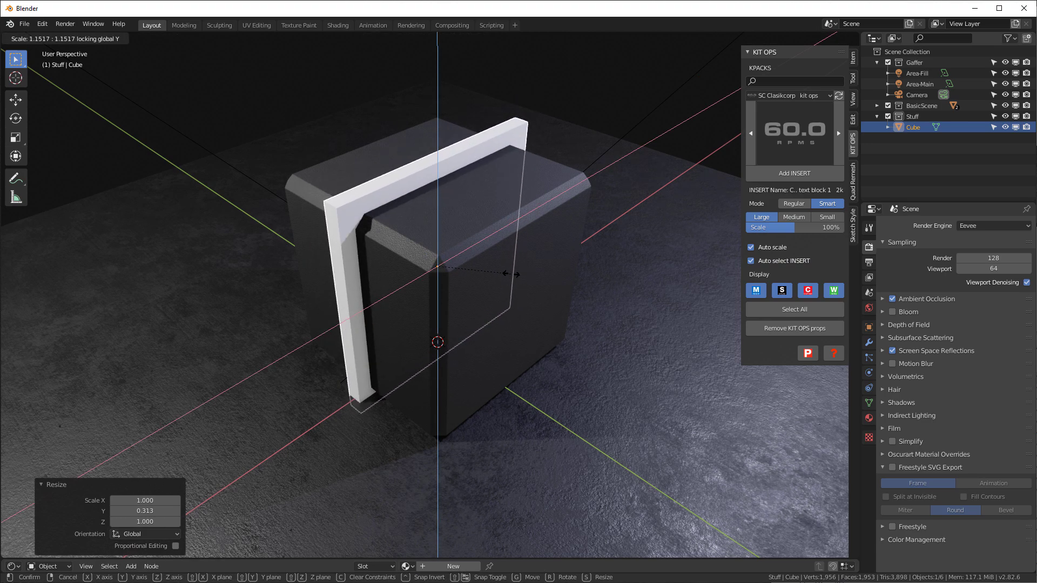
pyautogui.click(510, 274)
pyautogui.keyDown('shift'); pyautogui.click(560, 200); pyautogui.keyUp('shift')
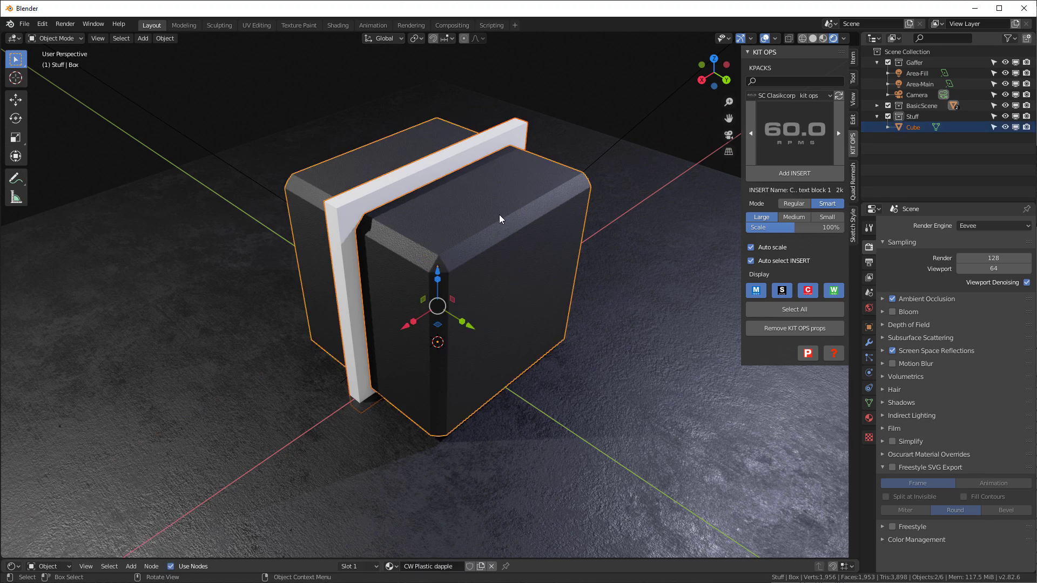
# Step: Cut the slab from the box with a BoolTool Difference and thin the cutter to 0.377 in Y
pyautogui.hotkey('ctrl', '-')
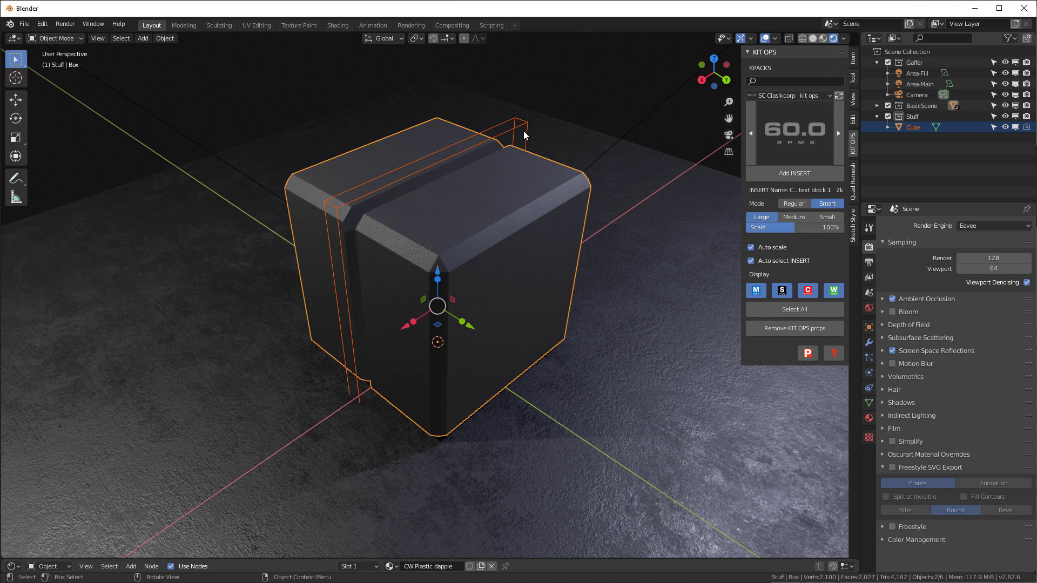
pyautogui.click(511, 144)
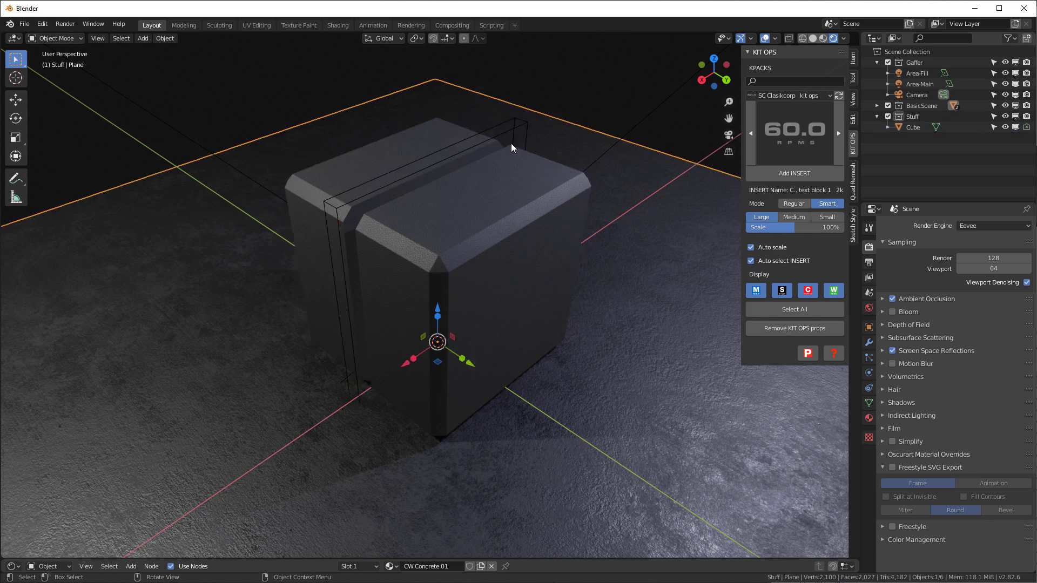
pyautogui.click(414, 174)
pyautogui.scroll(2, 419, 176)
pyautogui.moveTo(468, 307); pyautogui.dragTo(452, 298)
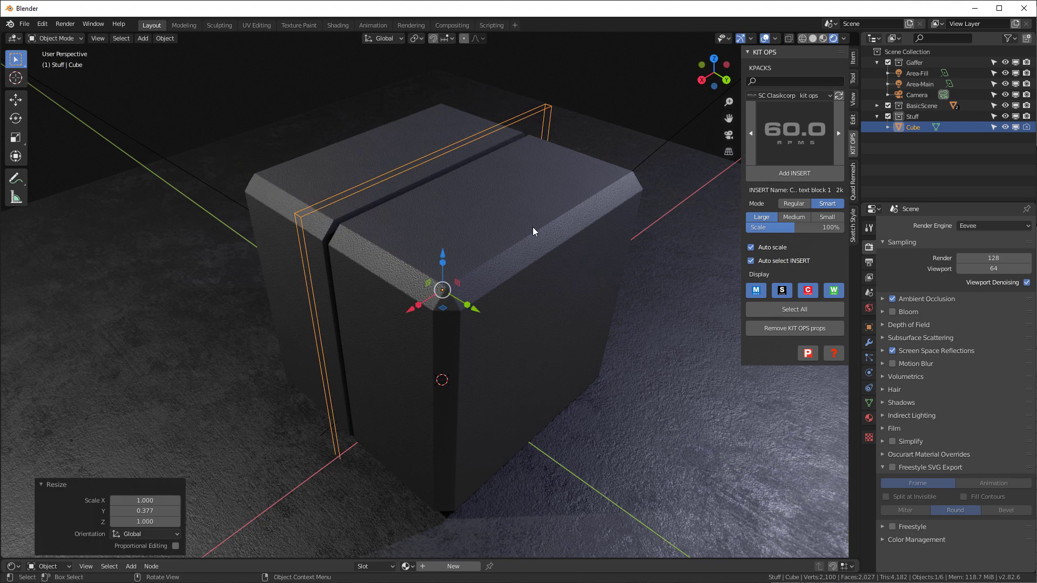
# Step: Move the box's second Bevel modifier below BTool_Cube so the groove edges get bevelled
pyautogui.click(533, 226)
pyautogui.click(868, 343)
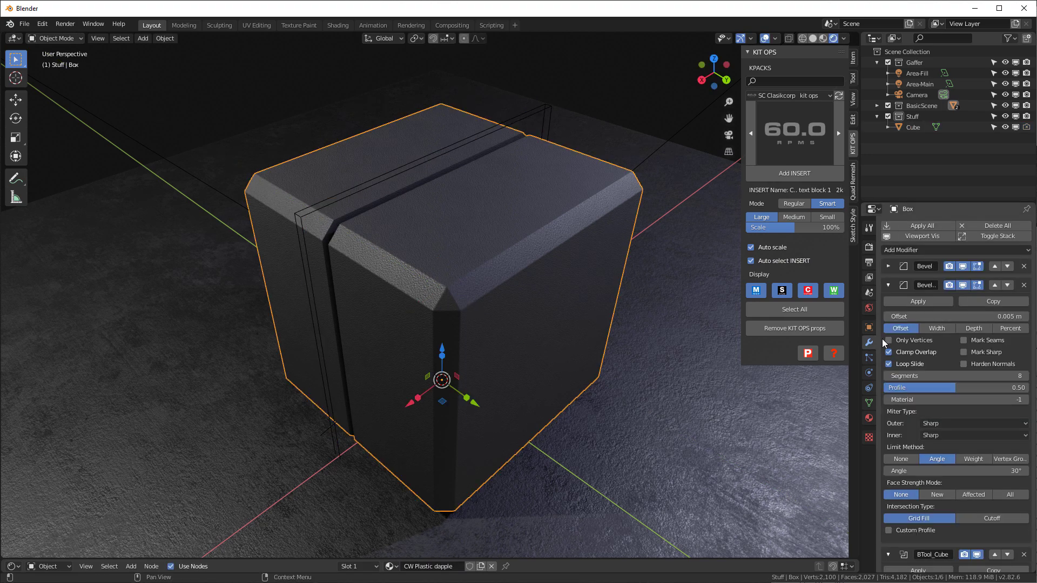
pyautogui.click(888, 285)
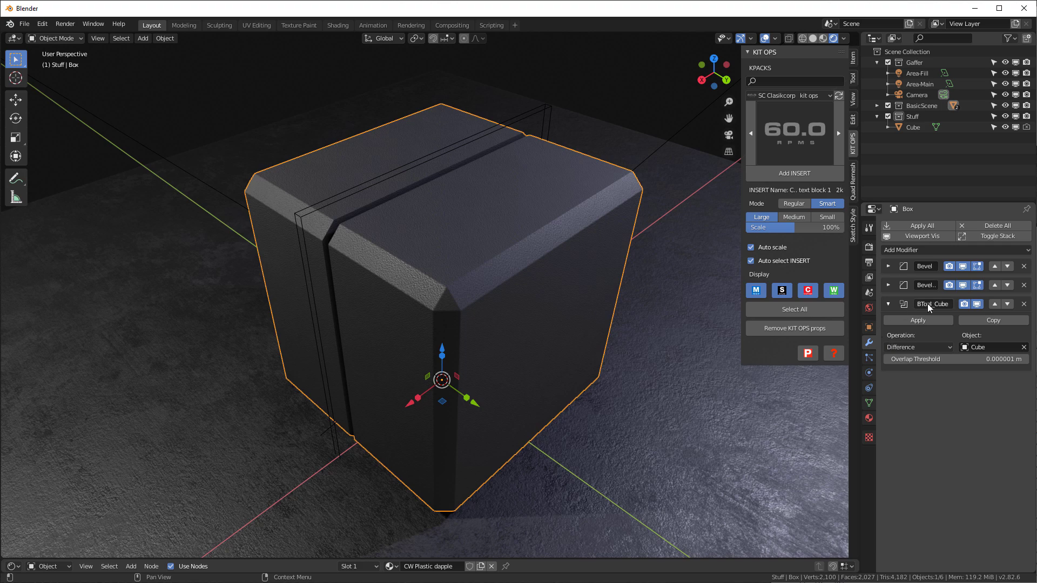
pyautogui.click(1007, 285)
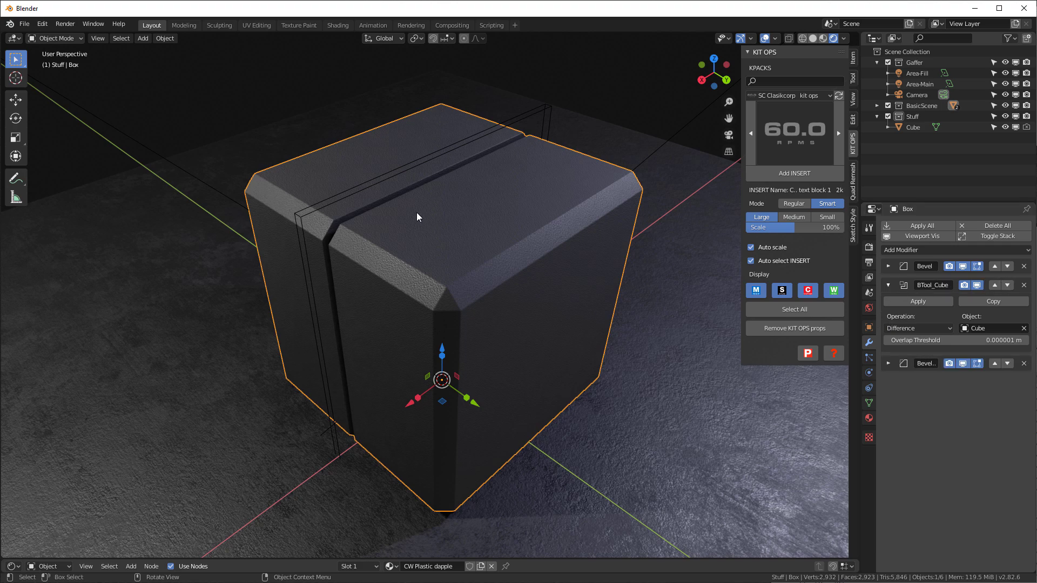
pyautogui.scroll(4, 325, 190)
pyautogui.scroll(-5, 325, 196)
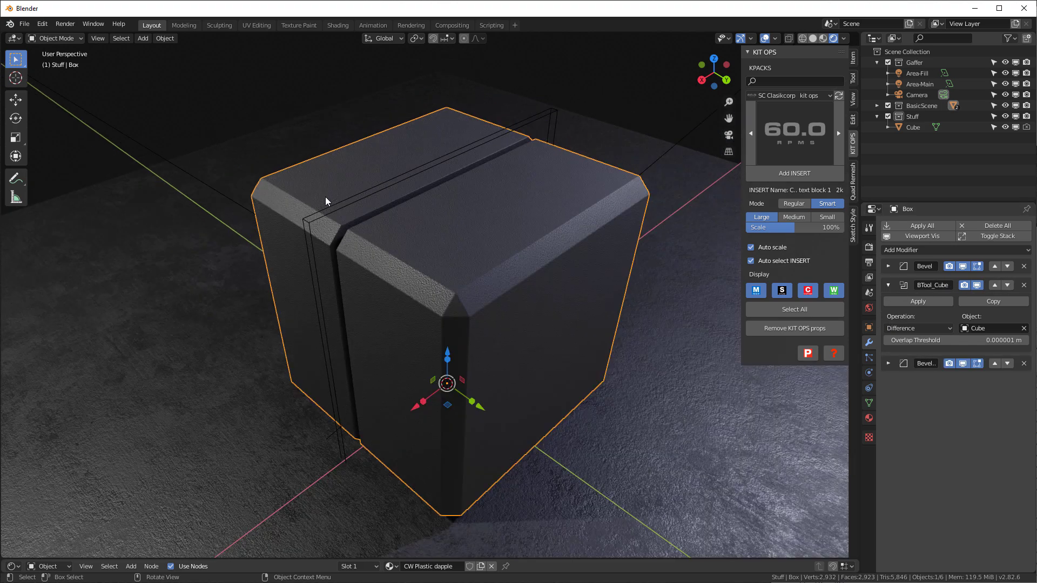
pyautogui.scroll(1, 352, 187)
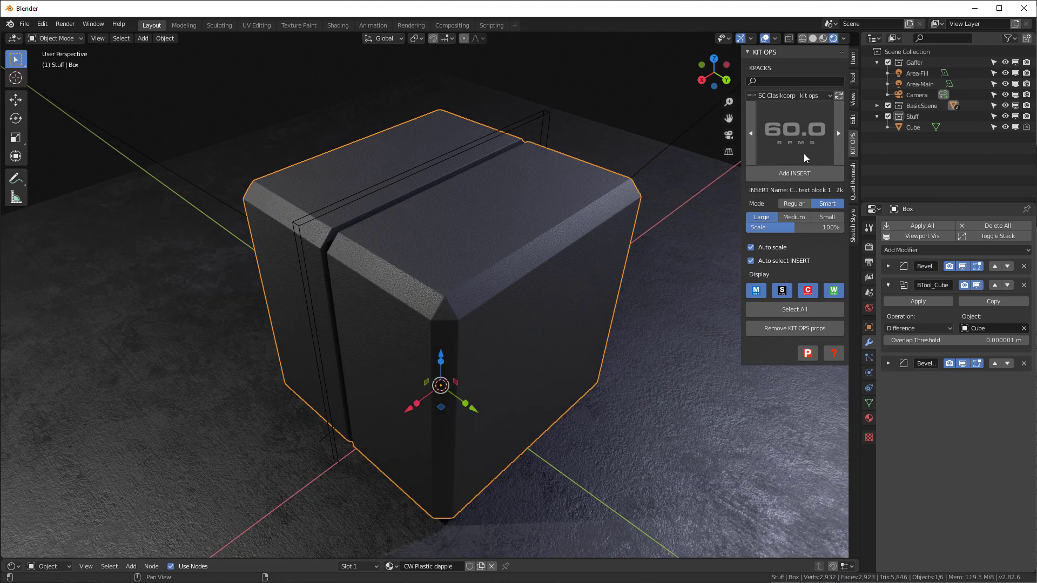
# Step: Place the 60.0 RPMS insert on the box's top, centre it horizontally, and set Regular mode
pyautogui.click(795, 173)
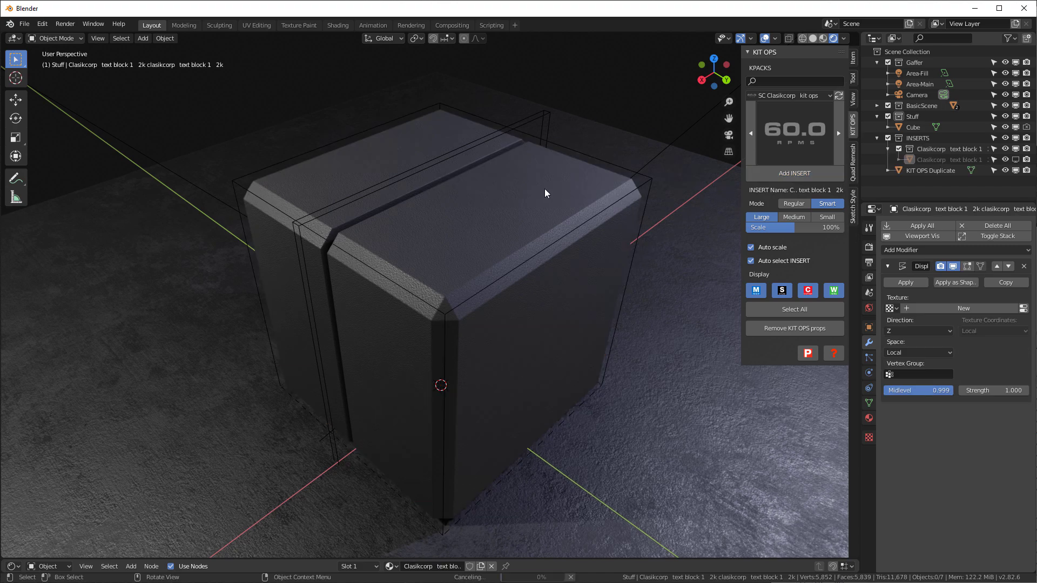
pyautogui.click(477, 191)
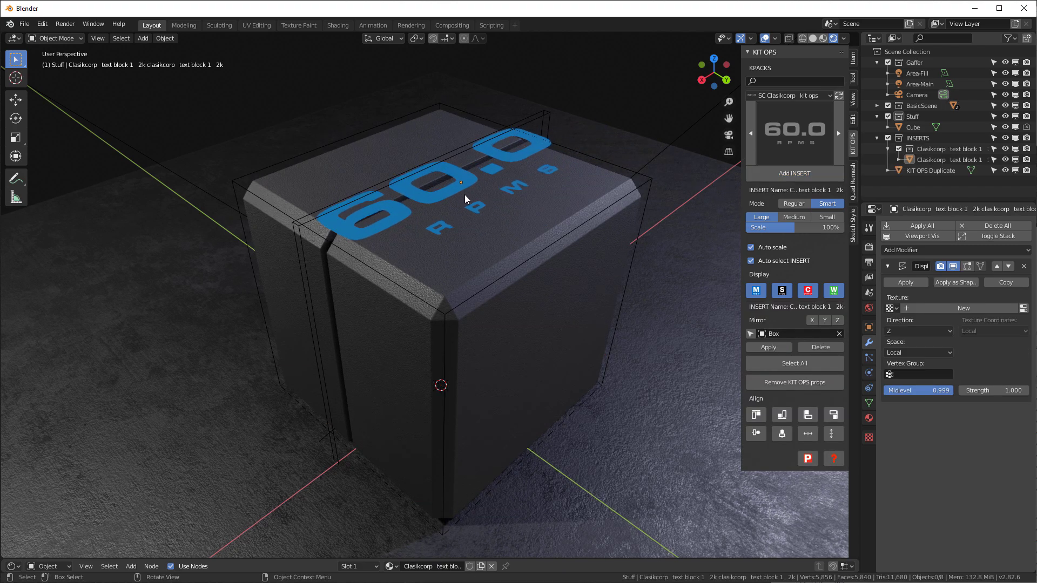
pyautogui.click(468, 197)
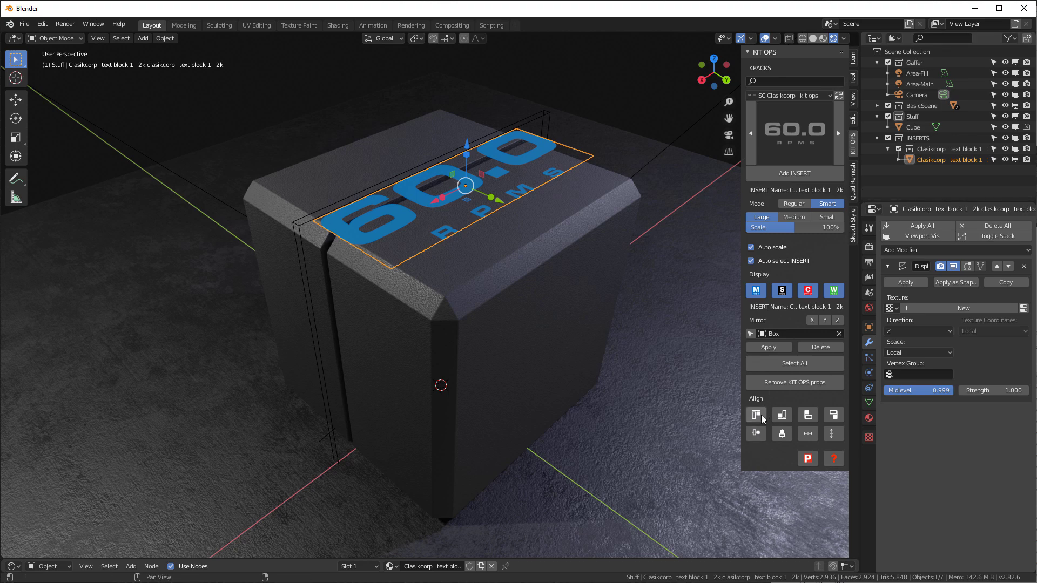
pyautogui.click(756, 434)
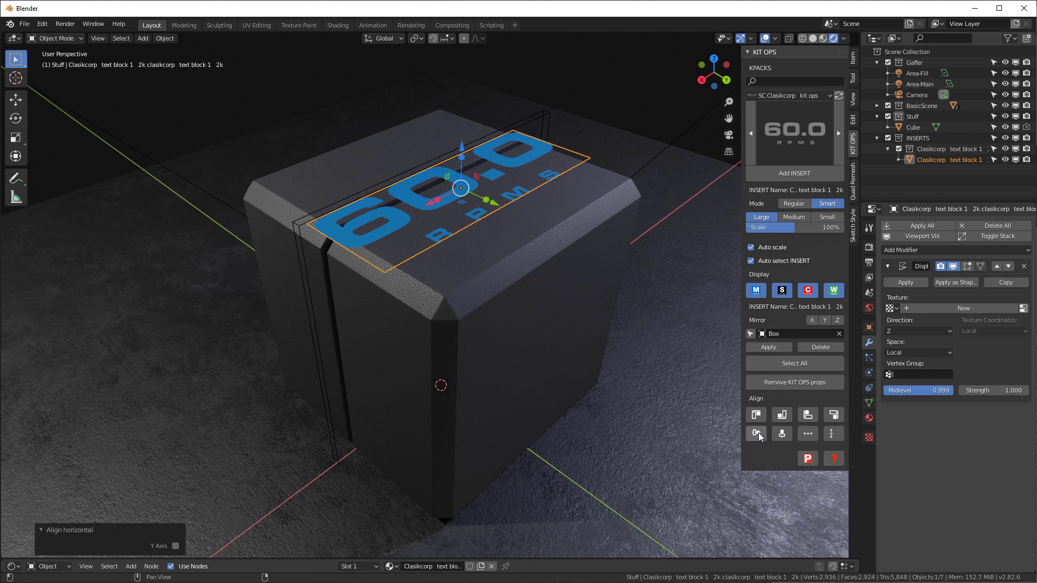
pyautogui.click(800, 203)
# Step: Shift the decal -0.0919 m along Y and scale it to 0.759
pyautogui.moveTo(491, 198); pyautogui.dragTo(489, 195)
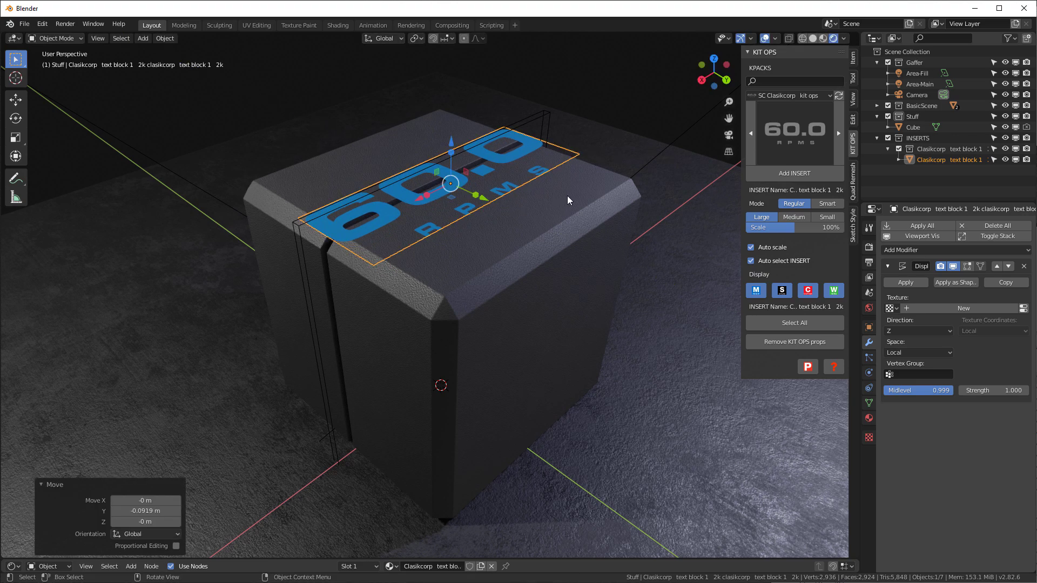
pyautogui.press('s')
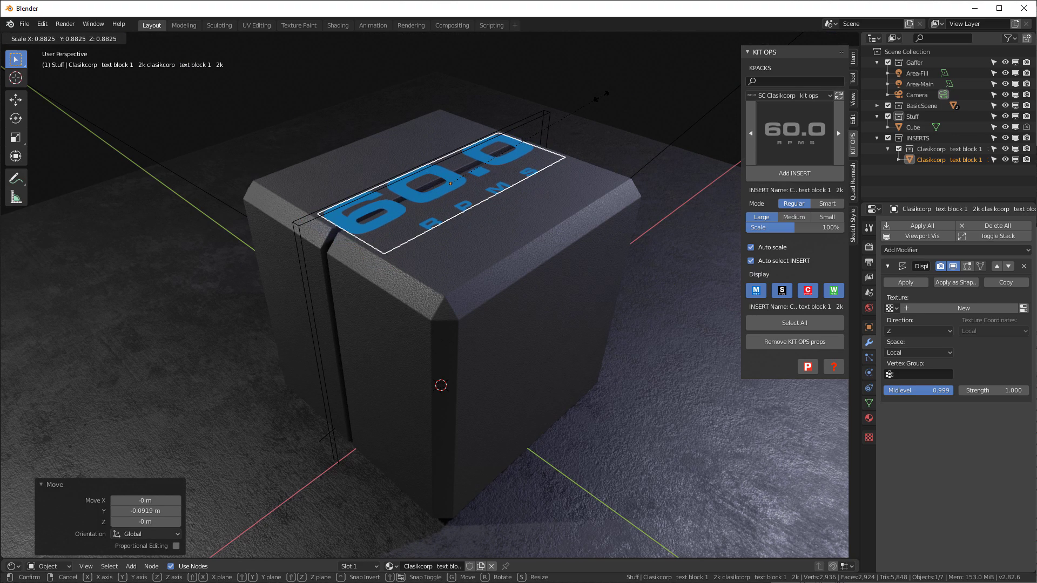
pyautogui.click(544, 110)
pyautogui.moveTo(545, 109); pyautogui.dragTo(484, 176, button='middle')
pyautogui.scroll(2, 479, 156)
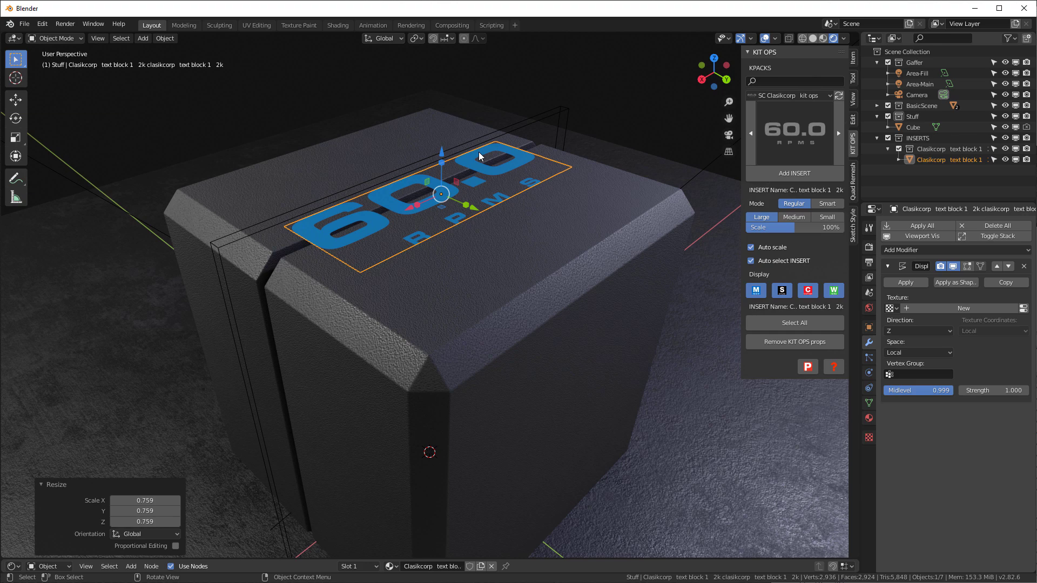
# Step: Add a Difference boolean from the cutter cube to the 60.0 RPMS decal so the groove splits its lettering
pyautogui.click(560, 136)
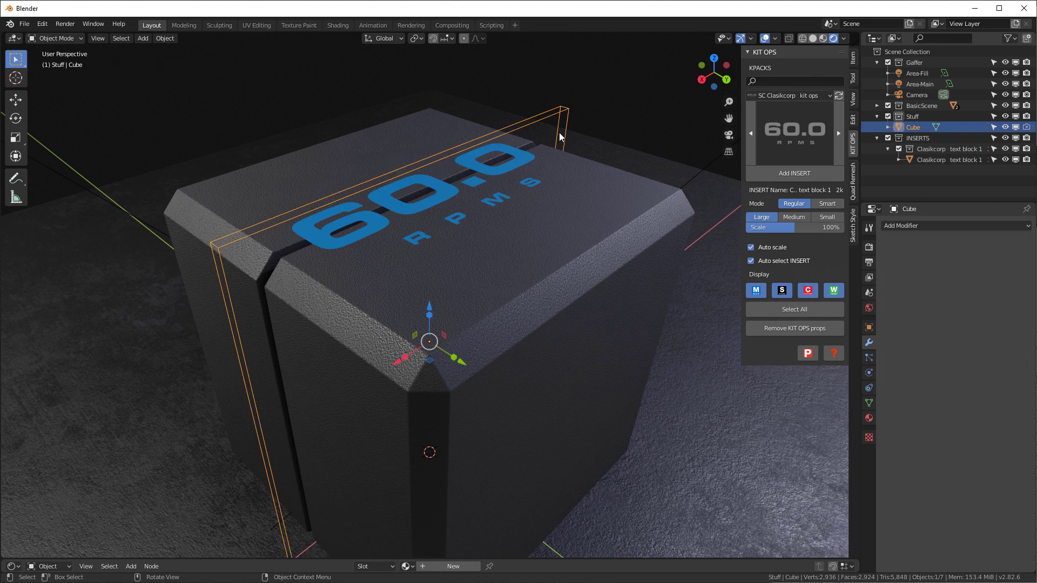
pyautogui.keyDown('shift'); pyautogui.click(516, 163); pyautogui.keyUp('shift')
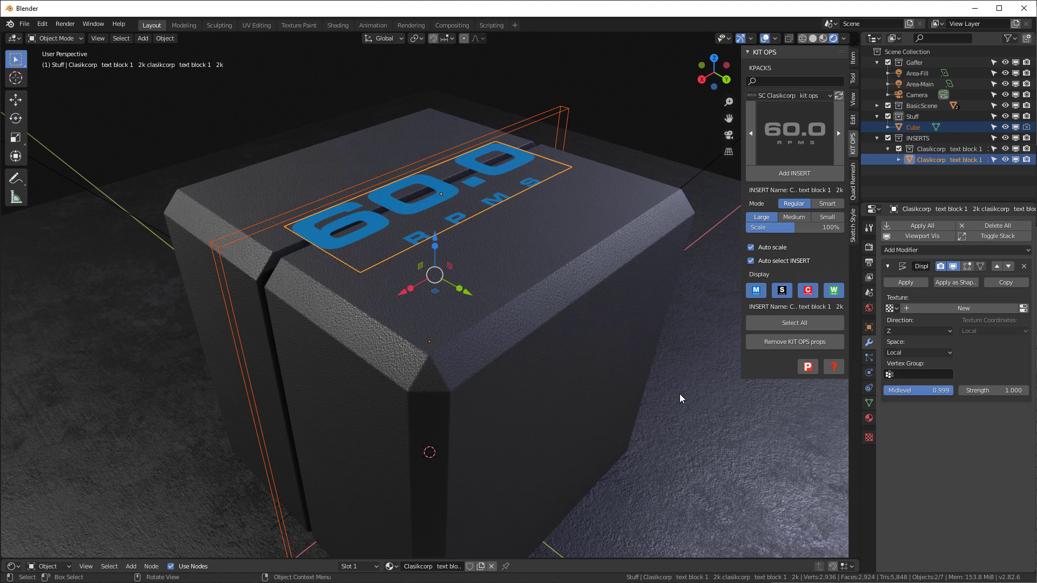
pyautogui.hotkey('ctrl', 'shift', '-')
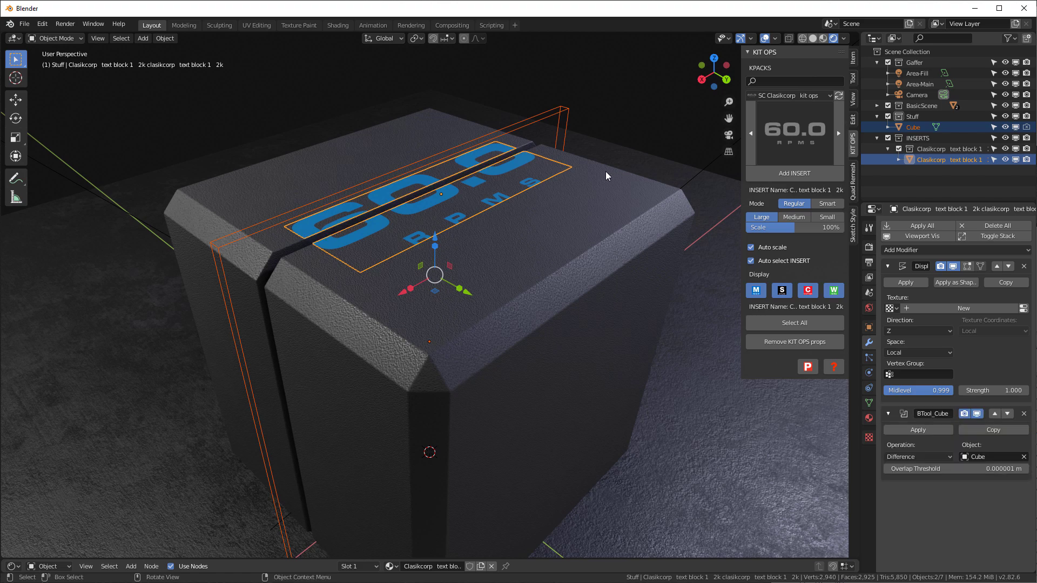
pyautogui.click(522, 189)
pyautogui.moveTo(496, 180)
pyautogui.mouseDown(button='middle')
pyautogui.moveTo(494, 203)
pyautogui.moveTo(497, 191)
pyautogui.mouseUp(button='middle')
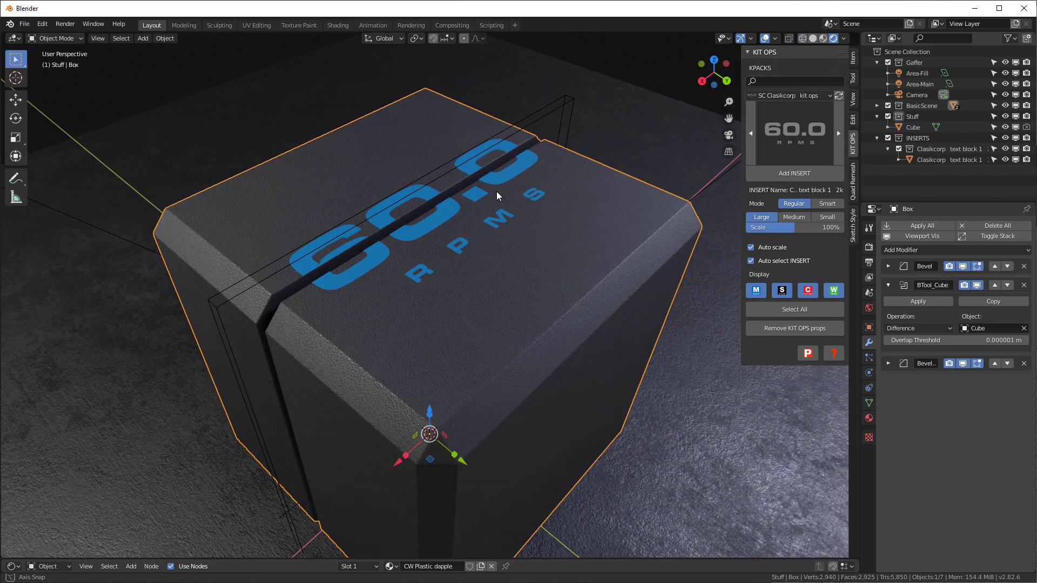
pyautogui.scroll(5, 497, 191)
pyautogui.scroll(-5, 529, 167)
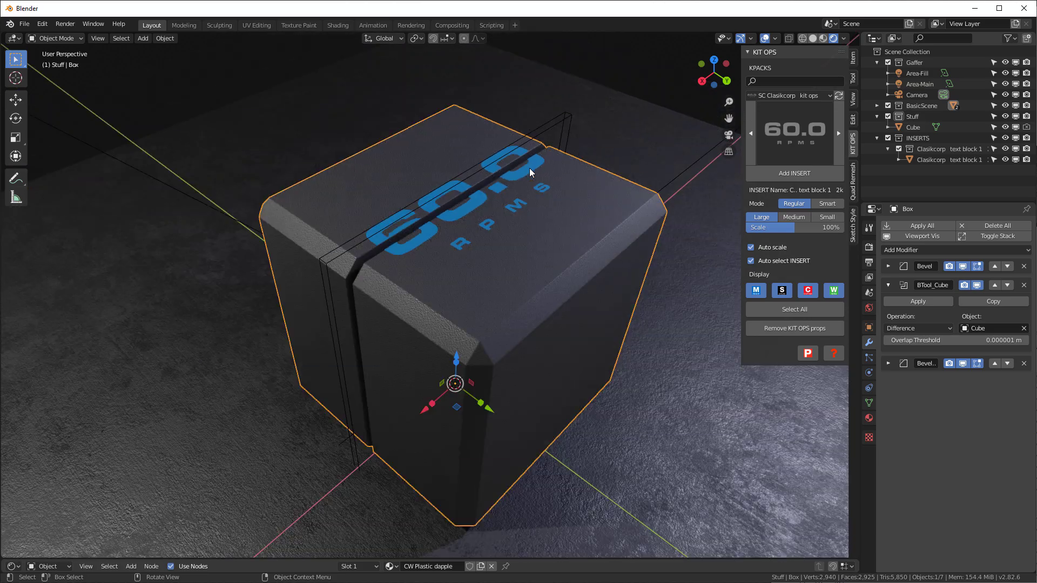
pyautogui.moveTo(514, 158); pyautogui.dragTo(526, 185, button='middle')
pyautogui.scroll(2, 527, 185)
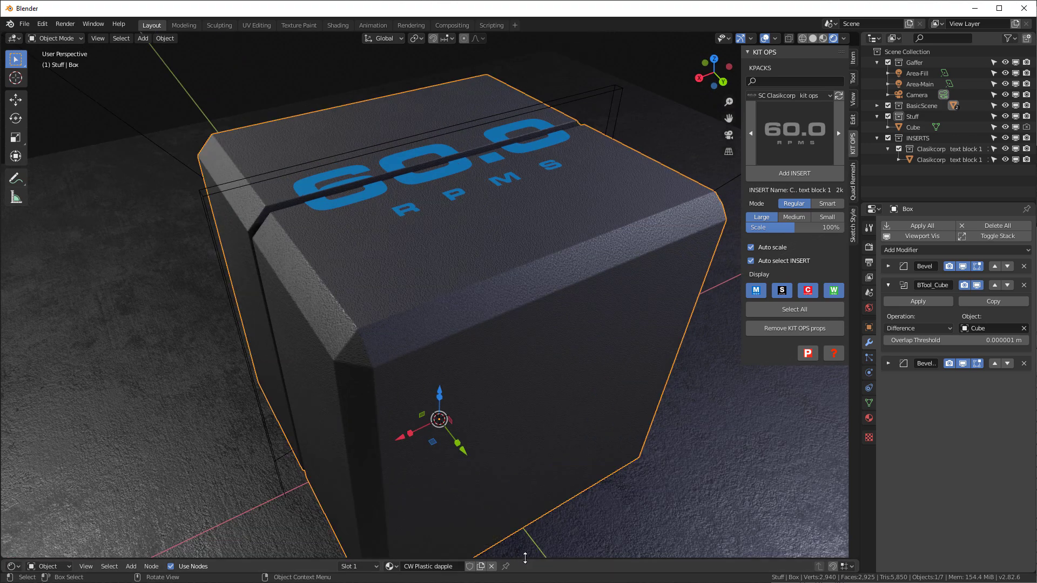
# Step: In the enlarged Shader Editor, set the decal's Decal Grunge amount to 0.662
pyautogui.moveTo(525, 557); pyautogui.dragTo(524, 329)
pyautogui.scroll(-2, 524, 223)
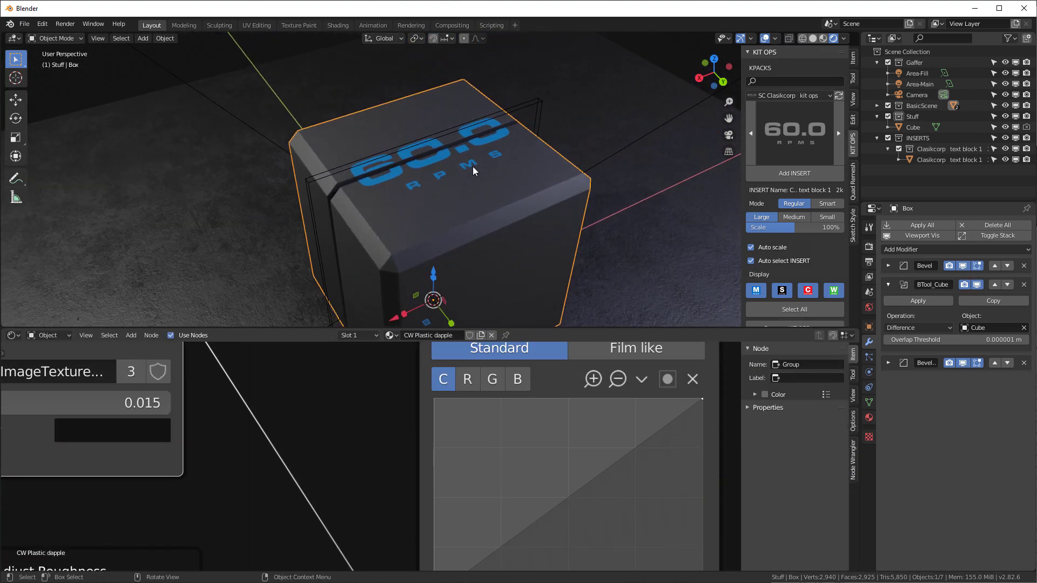
pyautogui.scroll(1, 472, 166)
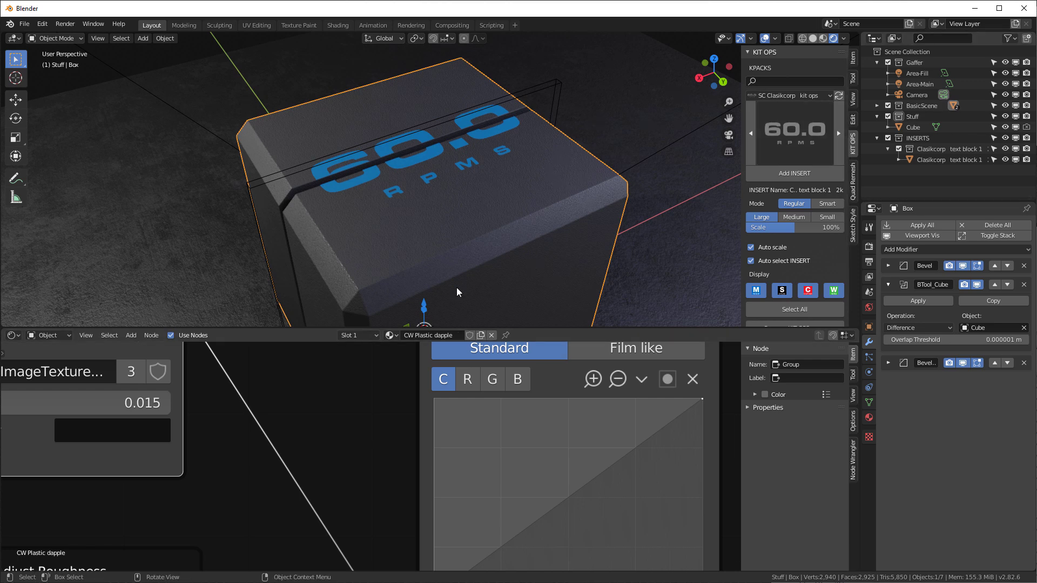
pyautogui.click(396, 160)
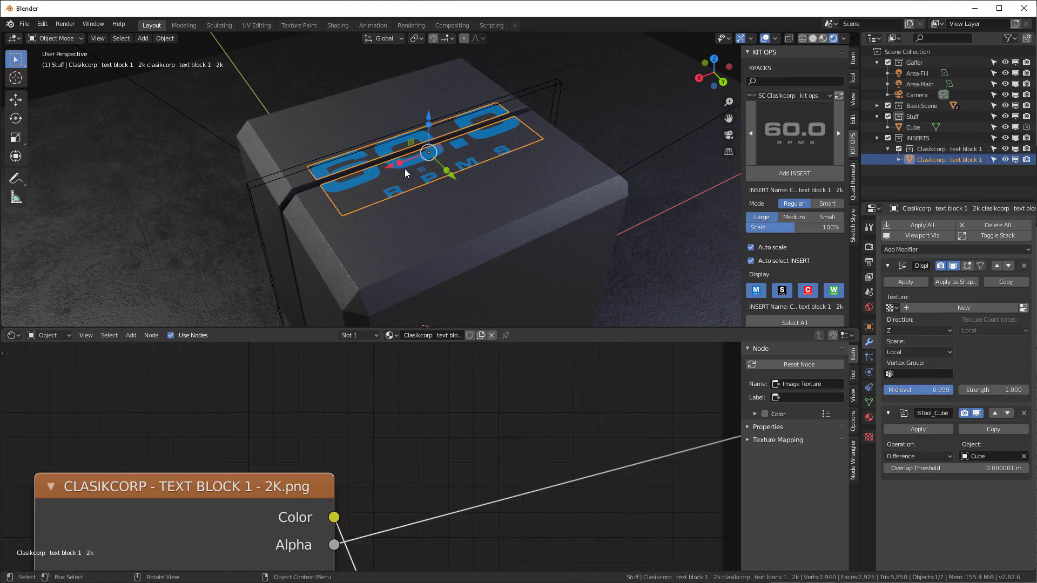
pyautogui.scroll(-4, 506, 433)
pyautogui.moveTo(563, 419); pyautogui.dragTo(314, 434, button='middle')
pyautogui.scroll(3, 442, 405)
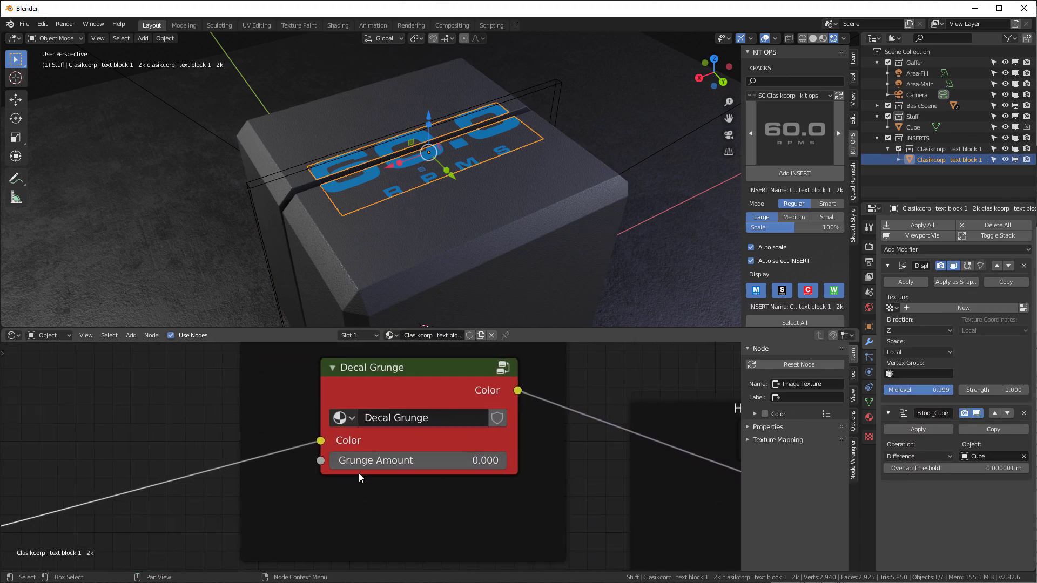
pyautogui.moveTo(359, 462); pyautogui.dragTo(464, 462)
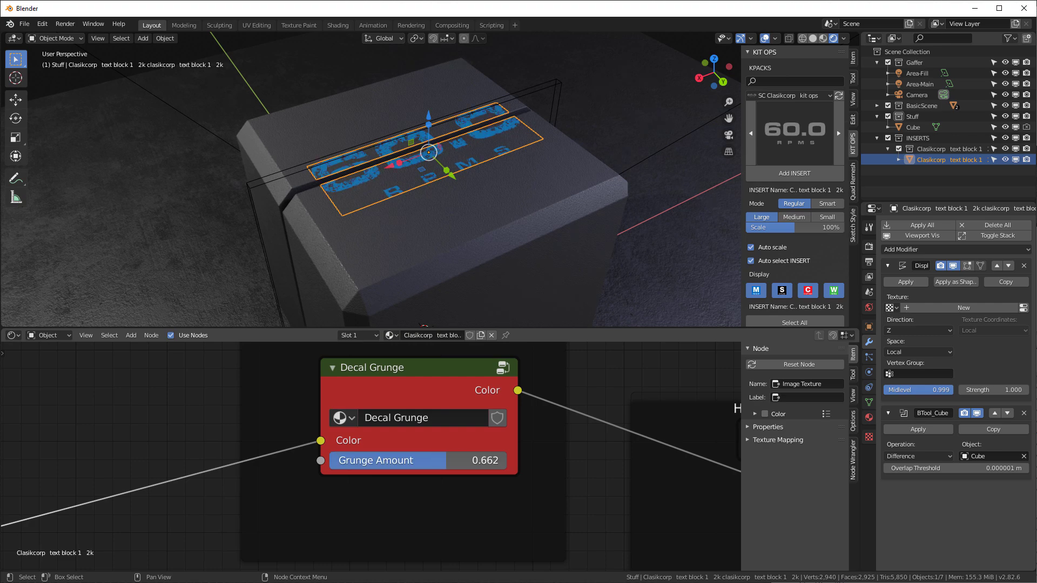
# Step: Apply the CW Metal pack's Steel dirty material to the Box
pyautogui.click(530, 223)
pyautogui.click(778, 95)
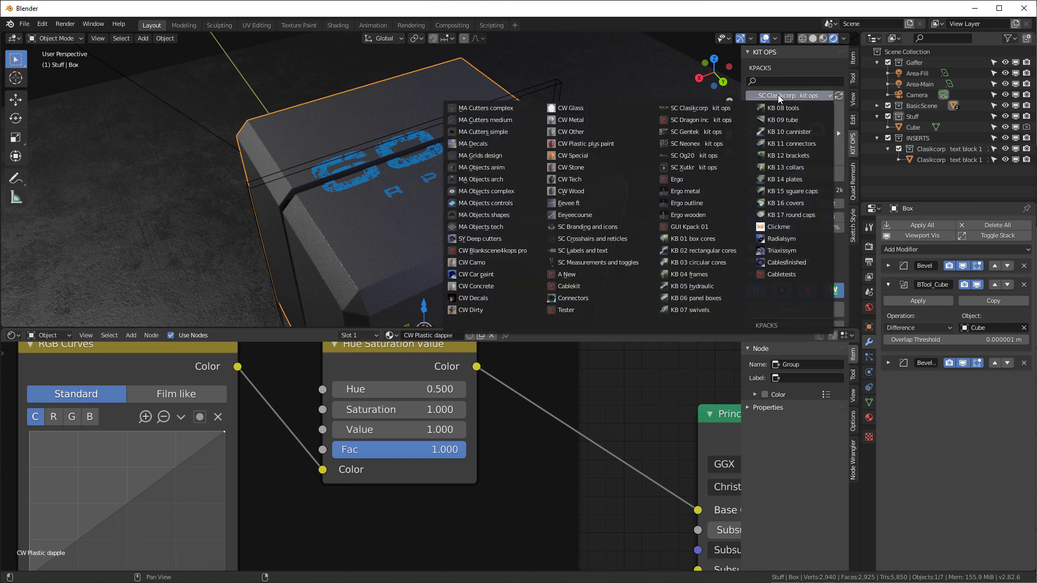
pyautogui.click(570, 120)
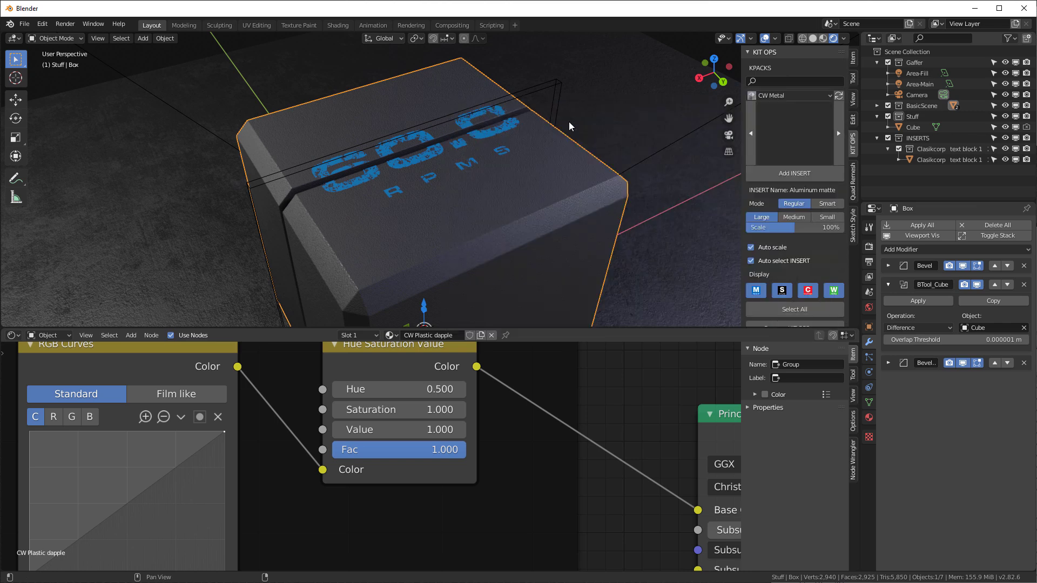
pyautogui.click(785, 122)
pyautogui.click(531, 410)
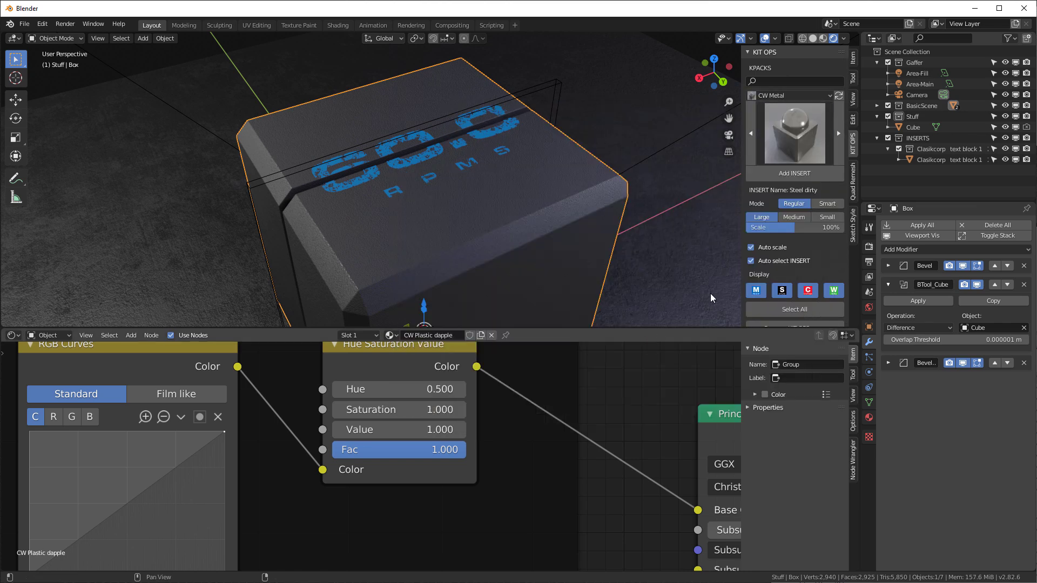
pyautogui.click(805, 174)
pyautogui.moveTo(514, 222); pyautogui.dragTo(486, 199, button='middle')
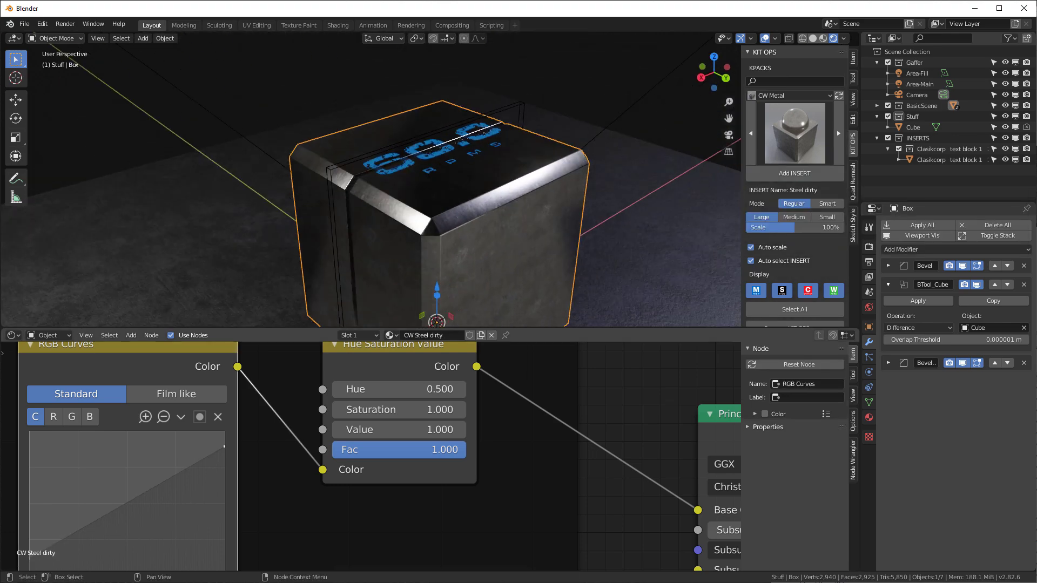
# Step: Select the floor plane and switch the KIT OPS pack to CW Dirty
pyautogui.click(641, 325)
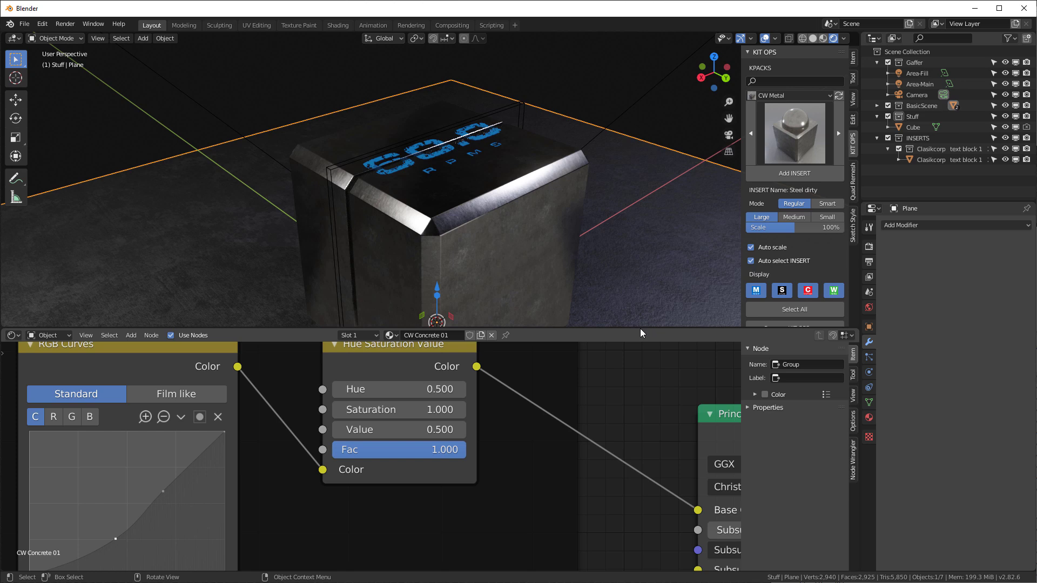
pyautogui.moveTo(640, 329); pyautogui.dragTo(641, 439)
pyautogui.click(776, 96)
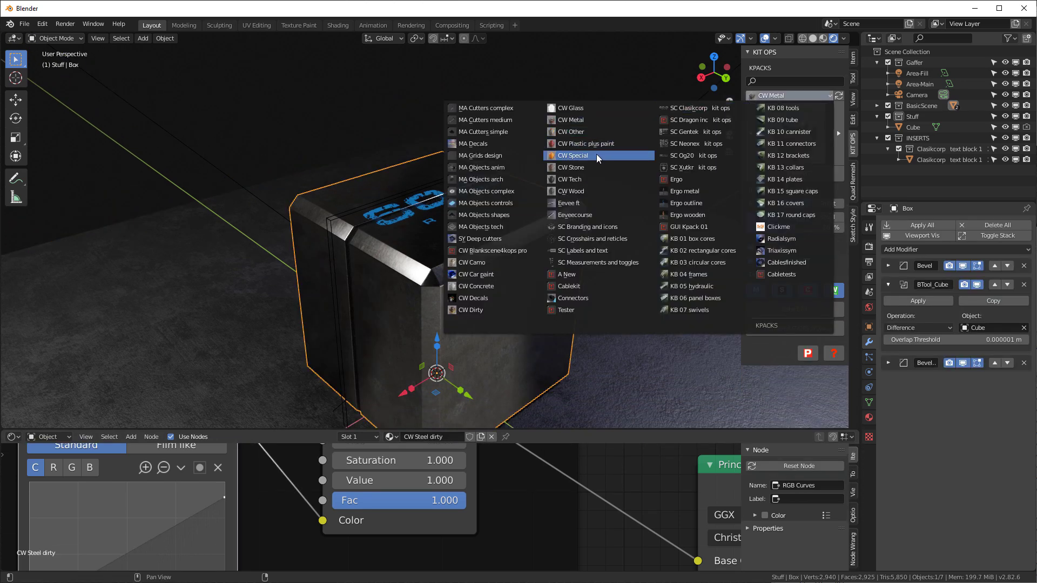
pyautogui.click(479, 310)
pyautogui.press('KP_Decimal')
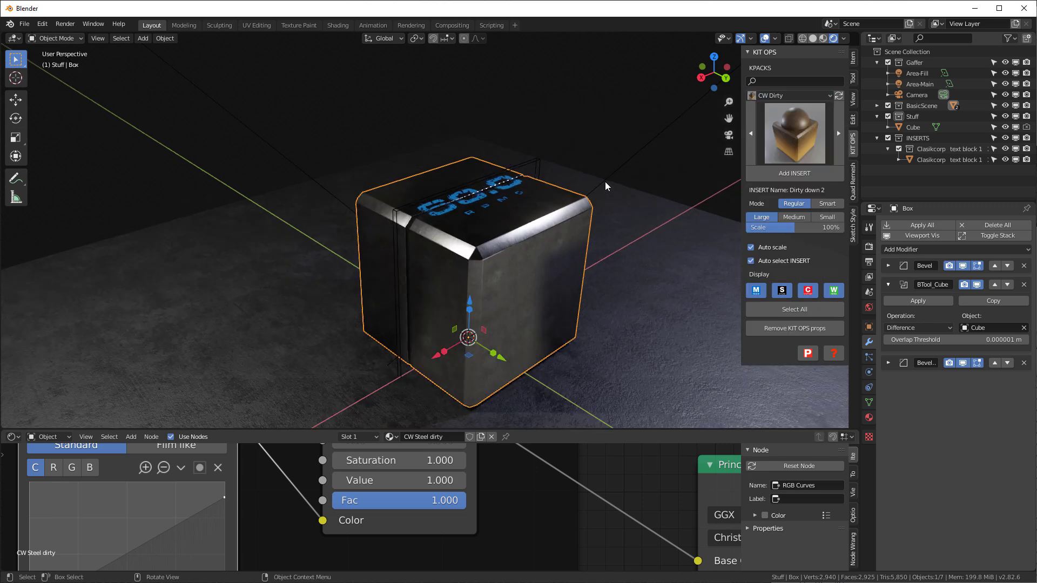
# Step: Add the Dirty up insert to the floor, then delete its two insert objects
pyautogui.click(640, 259)
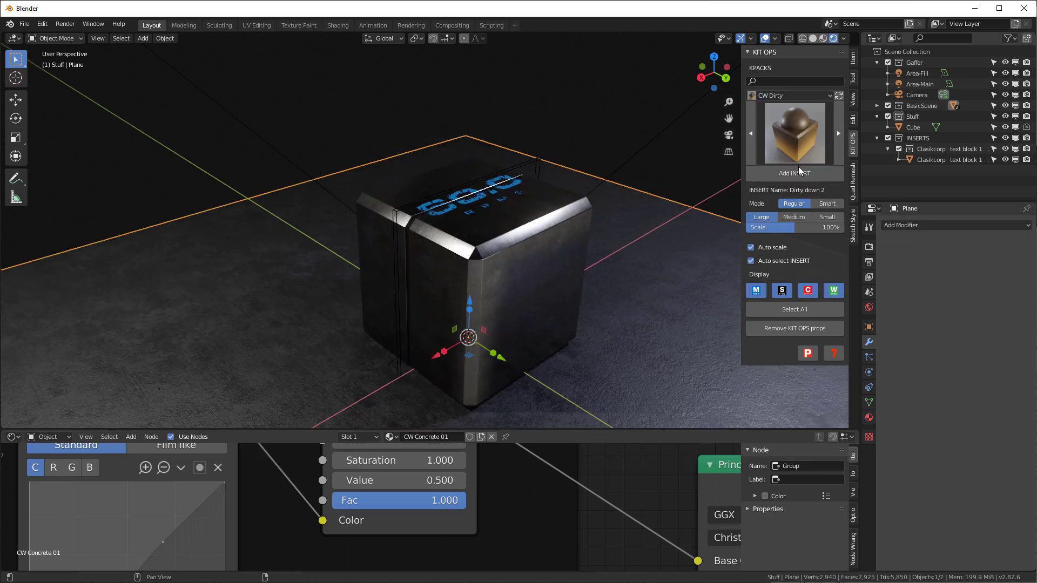
pyautogui.click(795, 144)
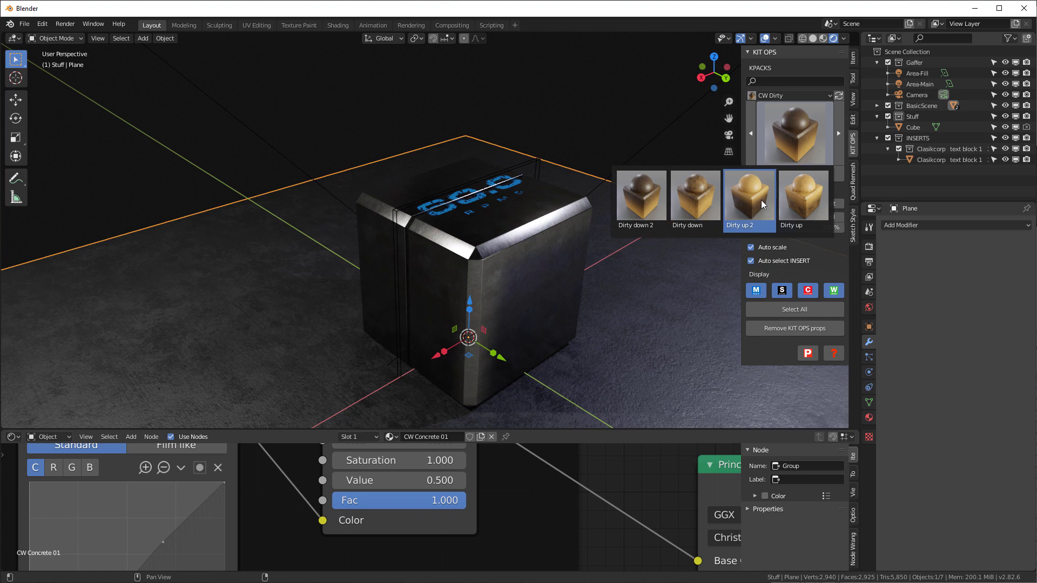
pyautogui.click(805, 196)
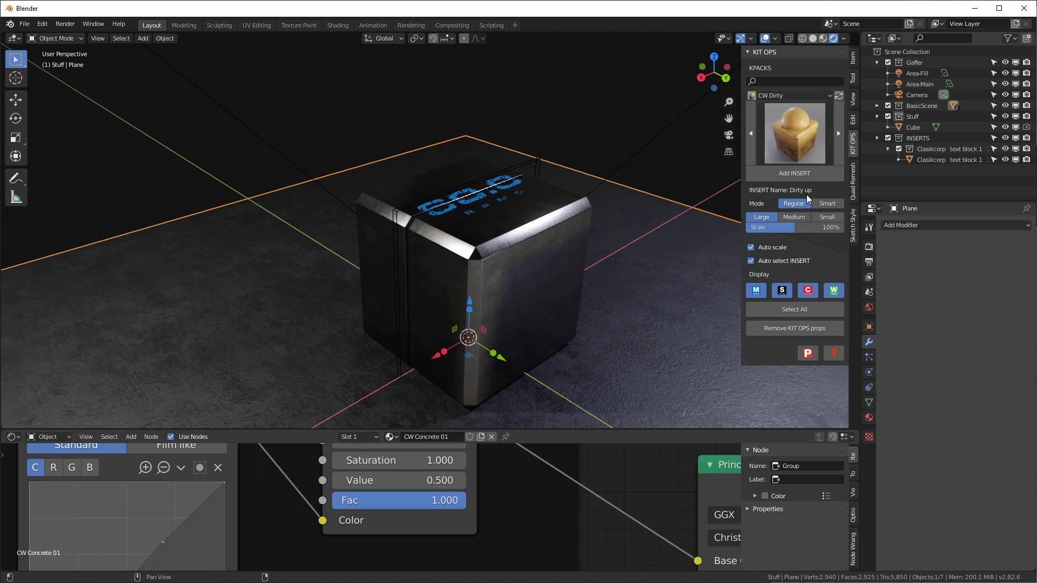
pyautogui.click(802, 176)
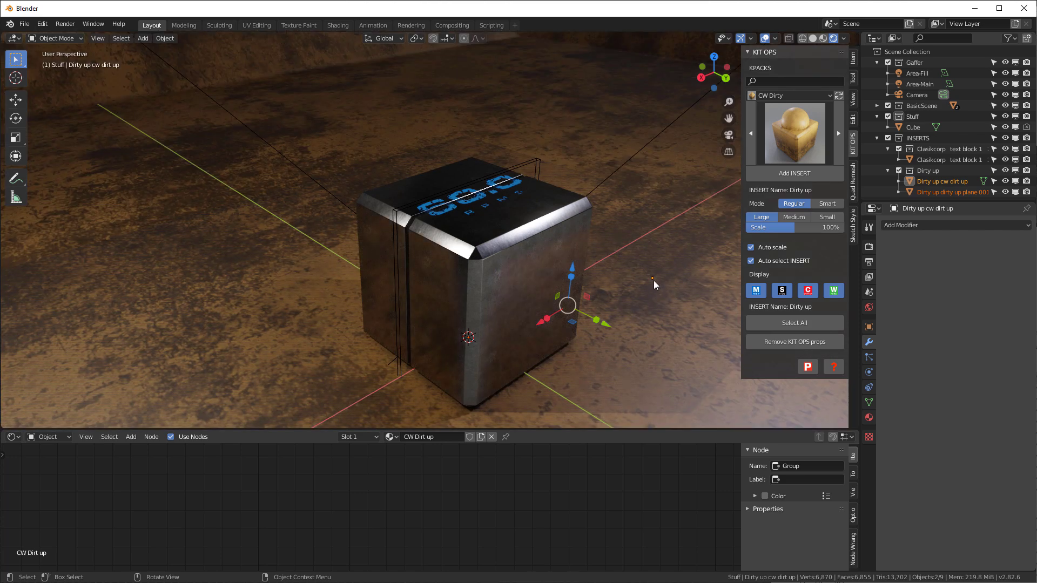
pyautogui.press('x')
pyautogui.click(652, 281)
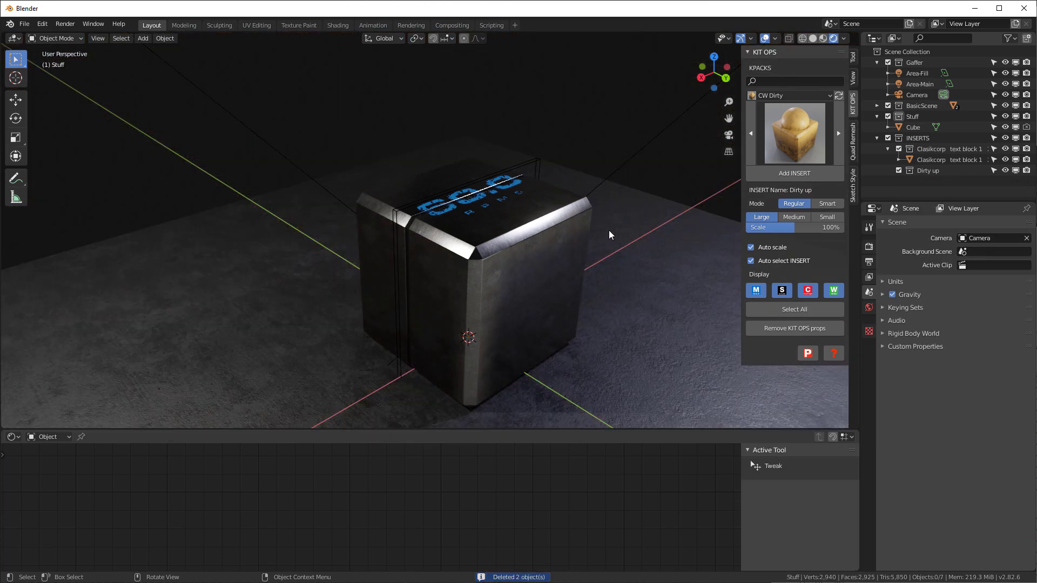
pyautogui.moveTo(608, 230); pyautogui.dragTo(552, 287, button='middle')
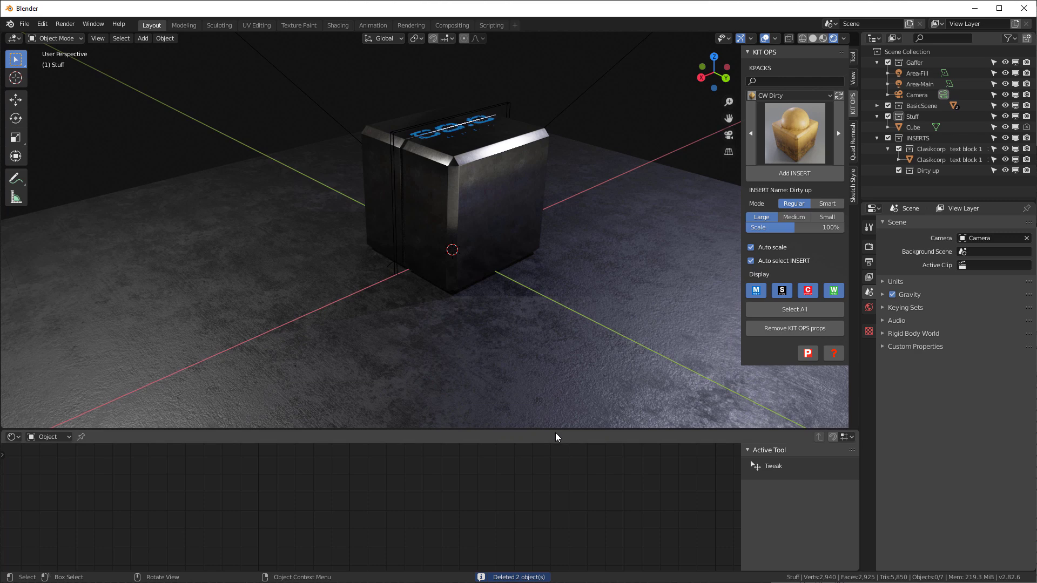
# Step: Insert a cwDirty UP group node between Hue Saturation Value and Principled BSDF in the CW Steel dirty material
pyautogui.click(489, 180)
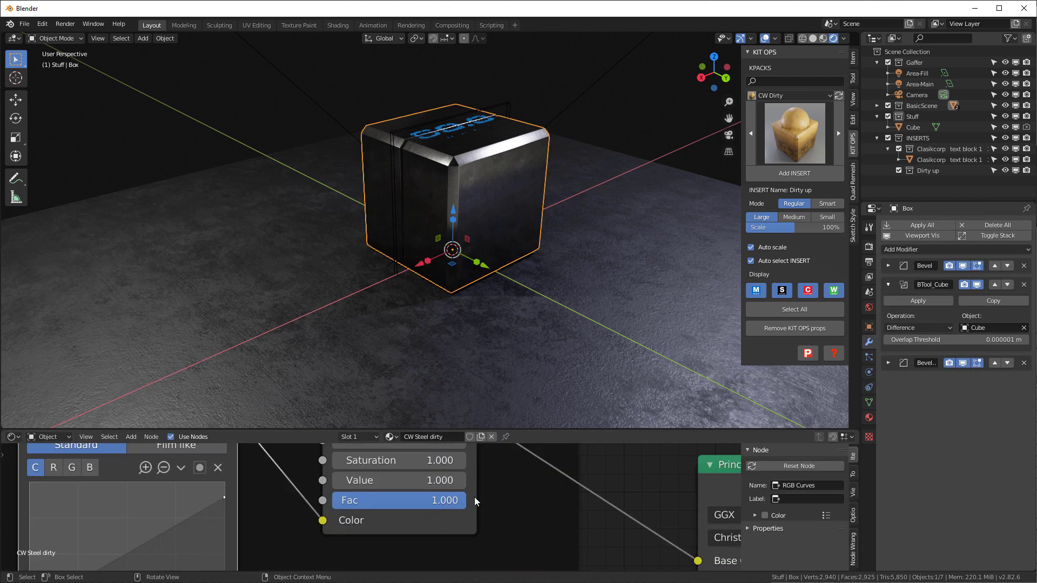
pyautogui.scroll(-4, 474, 497)
pyautogui.scroll(4, 484, 490)
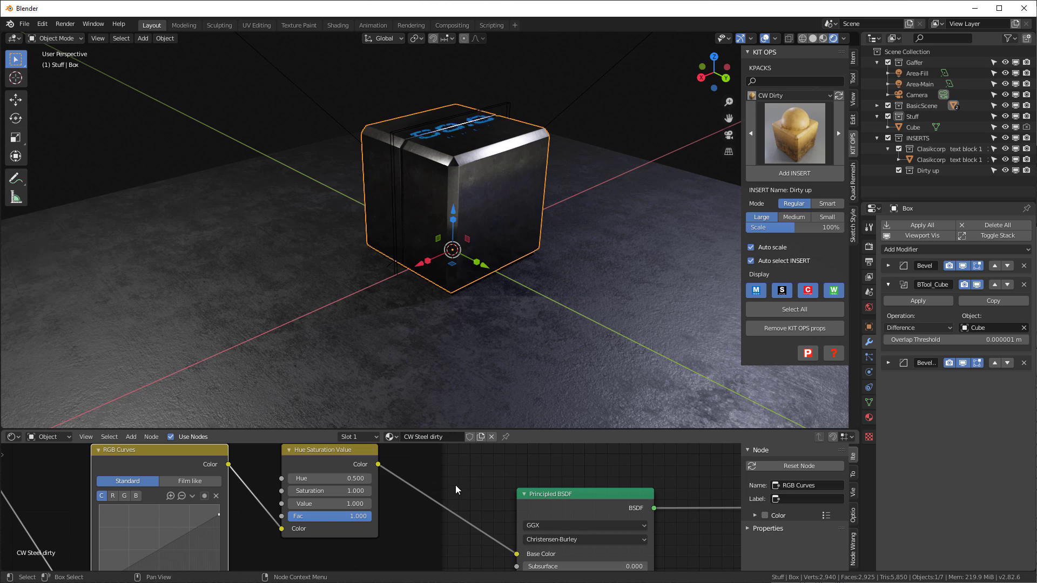
pyautogui.hotkey('shift', 'a')
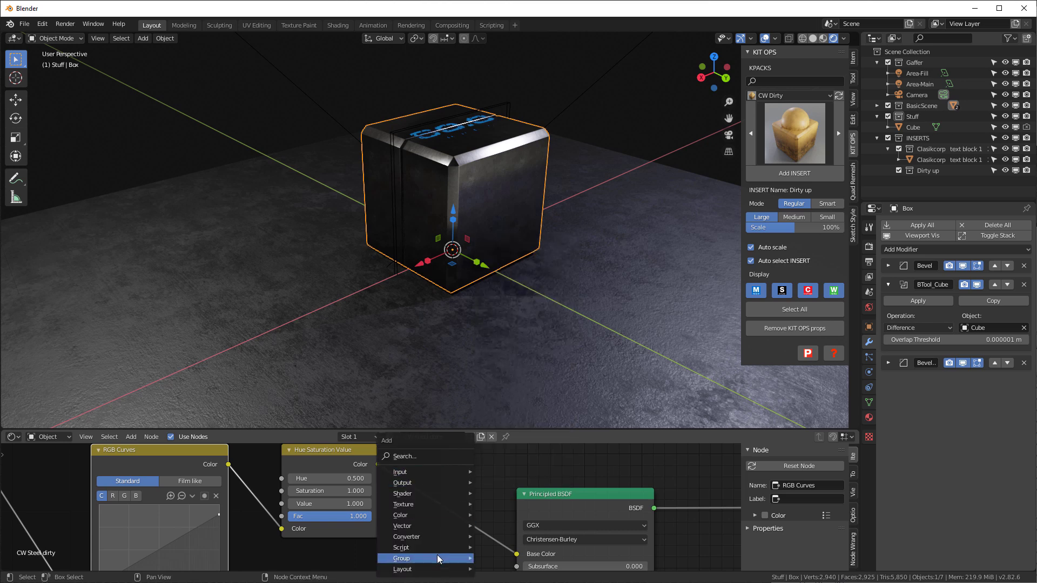
pyautogui.moveTo(436, 555)
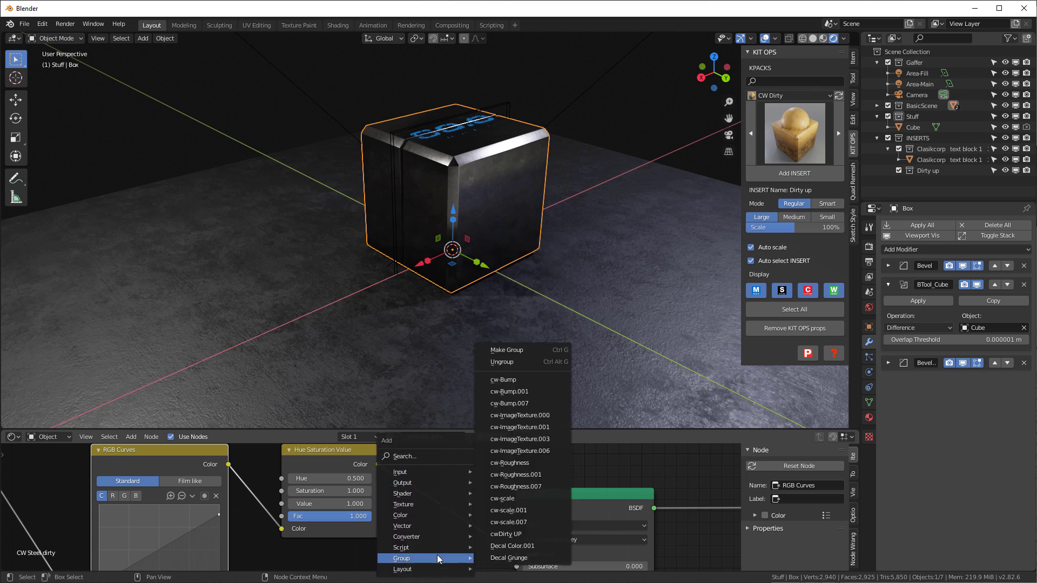
pyautogui.click(502, 537)
pyautogui.click(416, 467)
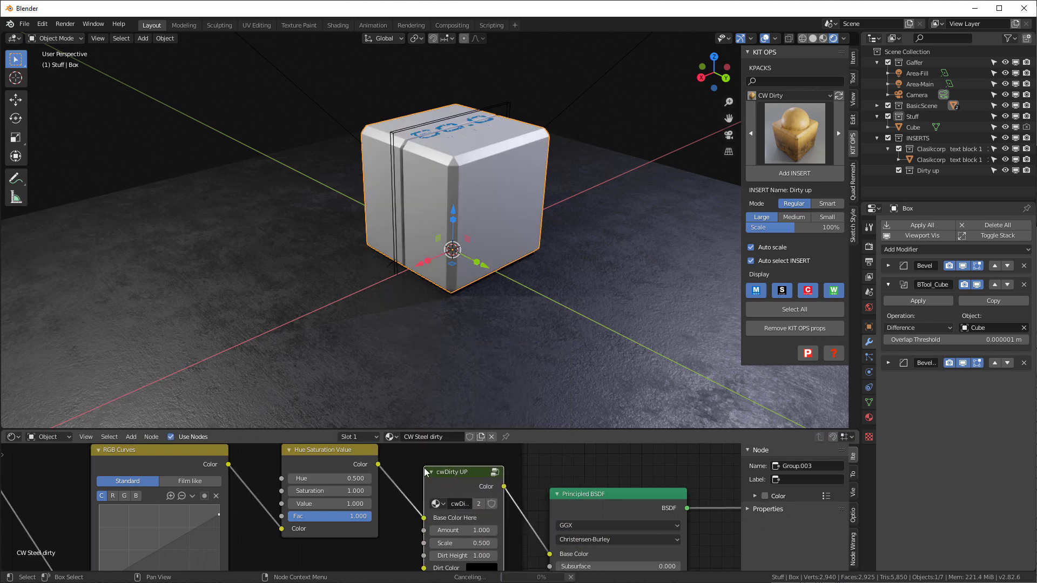
pyautogui.moveTo(462, 135); pyautogui.dragTo(505, 137, button='middle')
# Step: In the World node tree, set the Background node's Strength to 1
pyautogui.scroll(2, 464, 170)
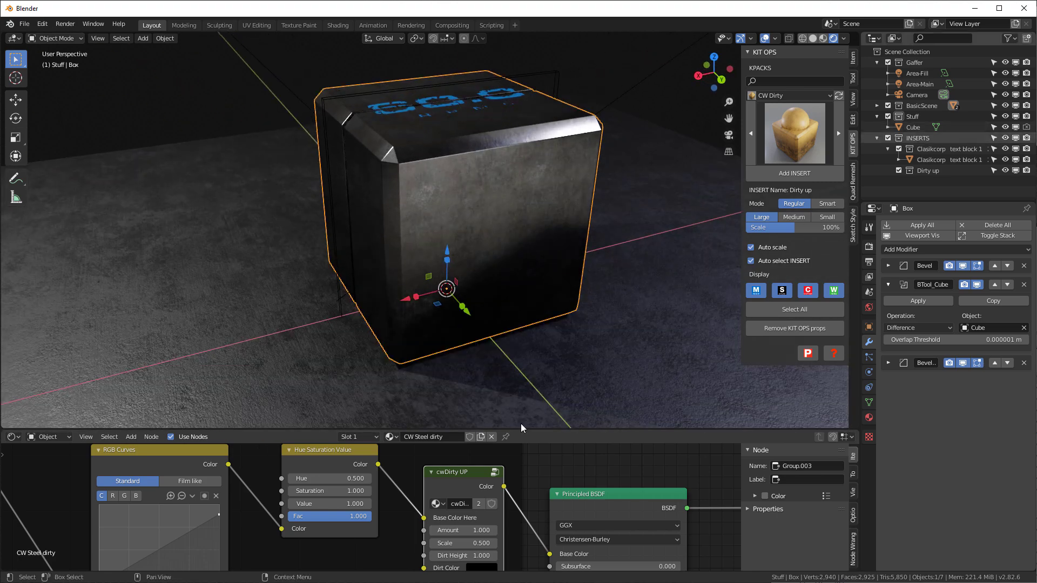
pyautogui.click(48, 437)
pyautogui.click(42, 467)
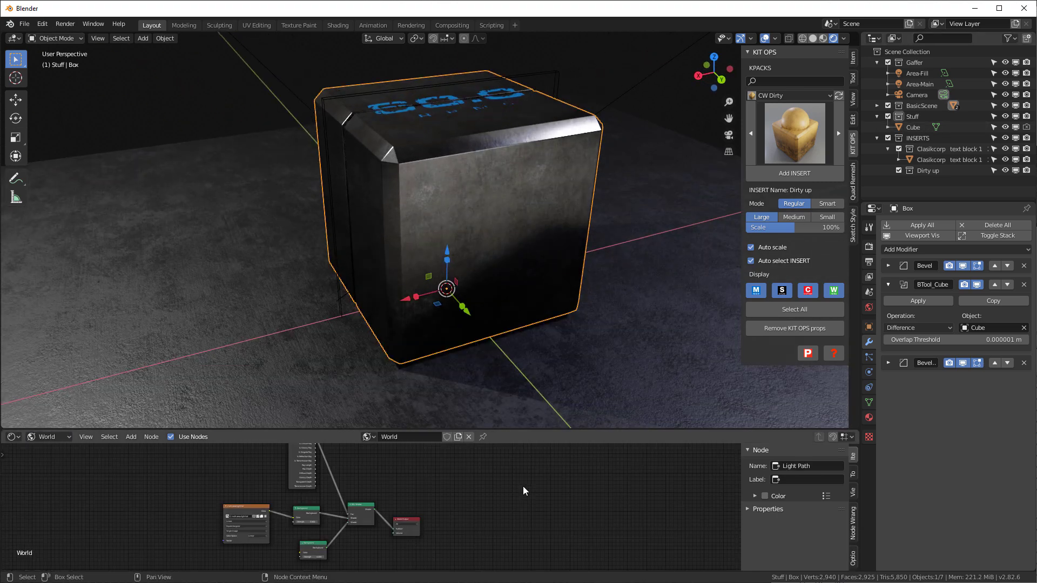
pyautogui.scroll(5, 252, 552)
pyautogui.click(372, 509)
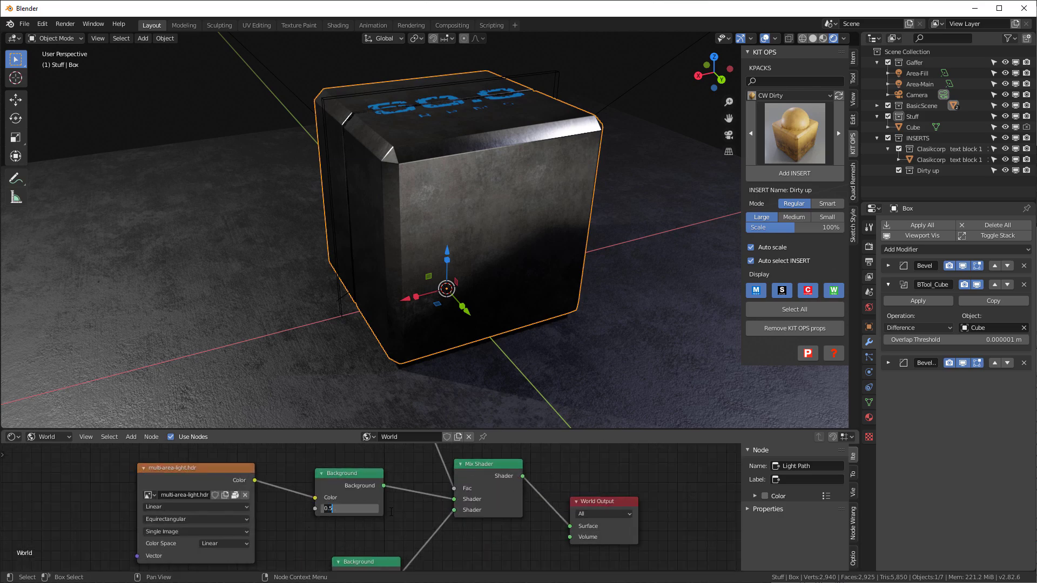
pyautogui.write('1')
pyautogui.press('Return')
pyautogui.moveTo(335, 216); pyautogui.dragTo(698, 168, button='middle')
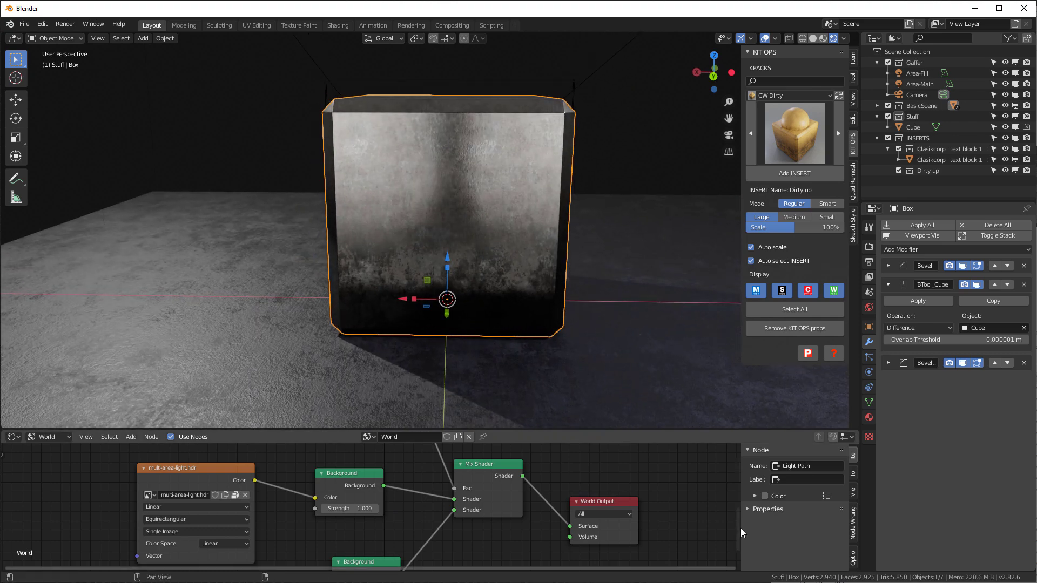
# Step: Switch the node editor back to the box's Object material nodes
pyautogui.scroll(-4, 687, 503)
pyautogui.click(49, 436)
pyautogui.click(49, 424)
pyautogui.scroll(3, 428, 456)
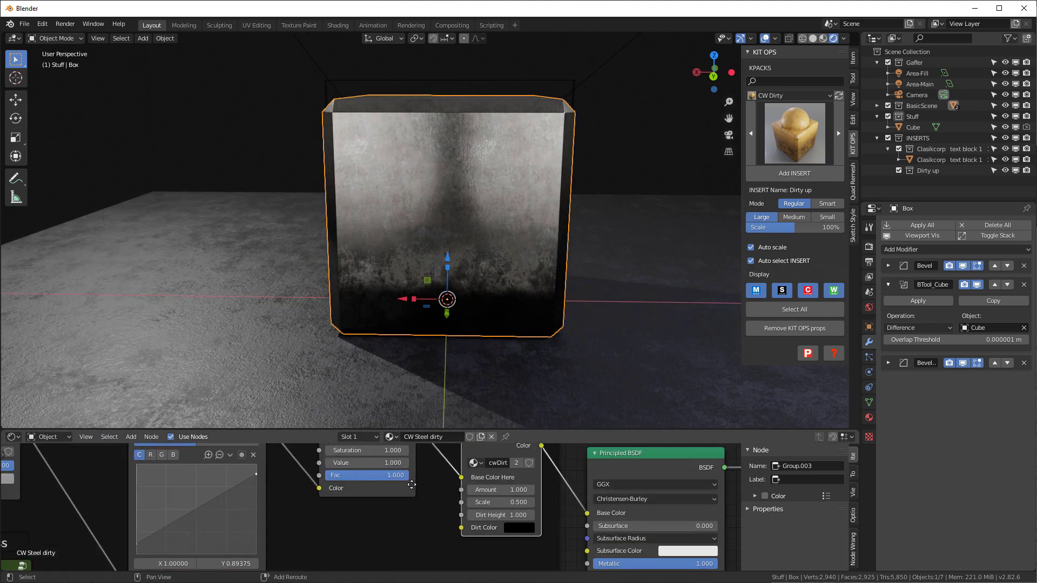
pyautogui.moveTo(507, 500); pyautogui.dragTo(498, 547, button='middle')
pyautogui.scroll(-3, 498, 549)
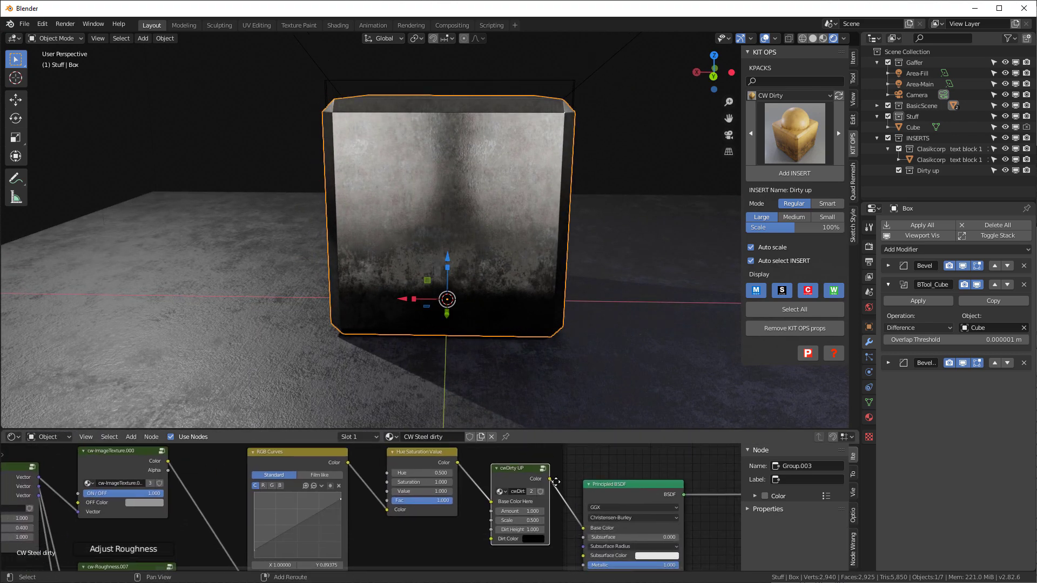
# Step: Set cwDirty UP Amount to 0.900, Dirt Height to 2.400, and Dirt Color to dark reddish brown
pyautogui.moveTo(520, 502); pyautogui.dragTo(509, 503)
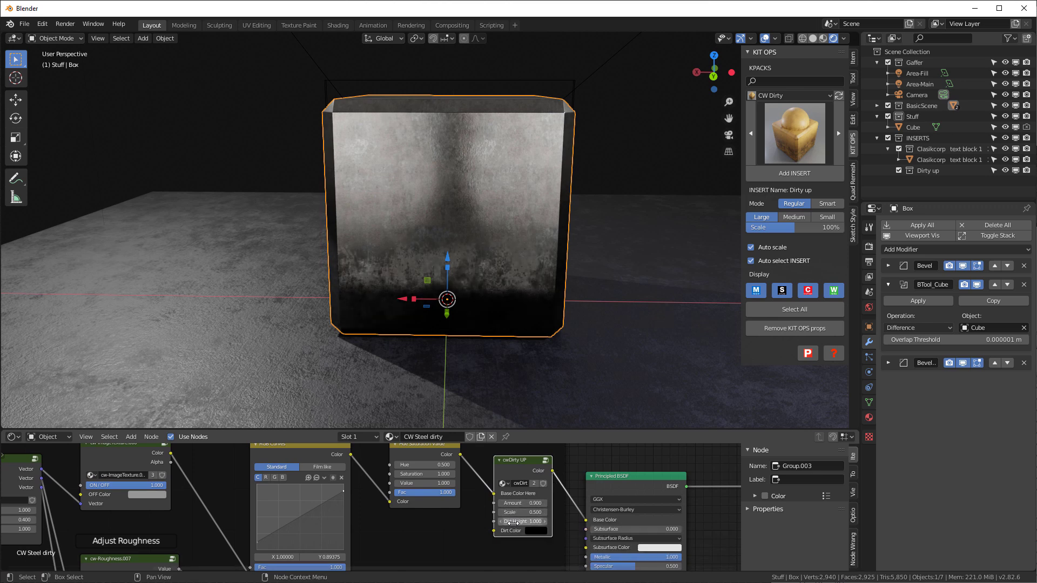
pyautogui.moveTo(521, 522); pyautogui.dragTo(565, 522)
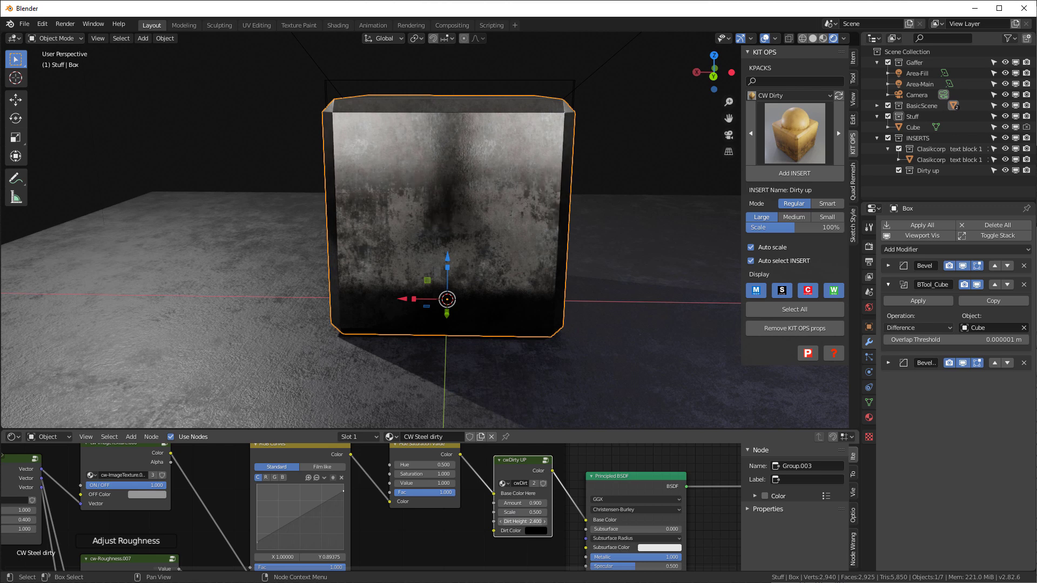
pyautogui.click(535, 531)
pyautogui.moveTo(582, 450); pyautogui.dragTo(556, 464)
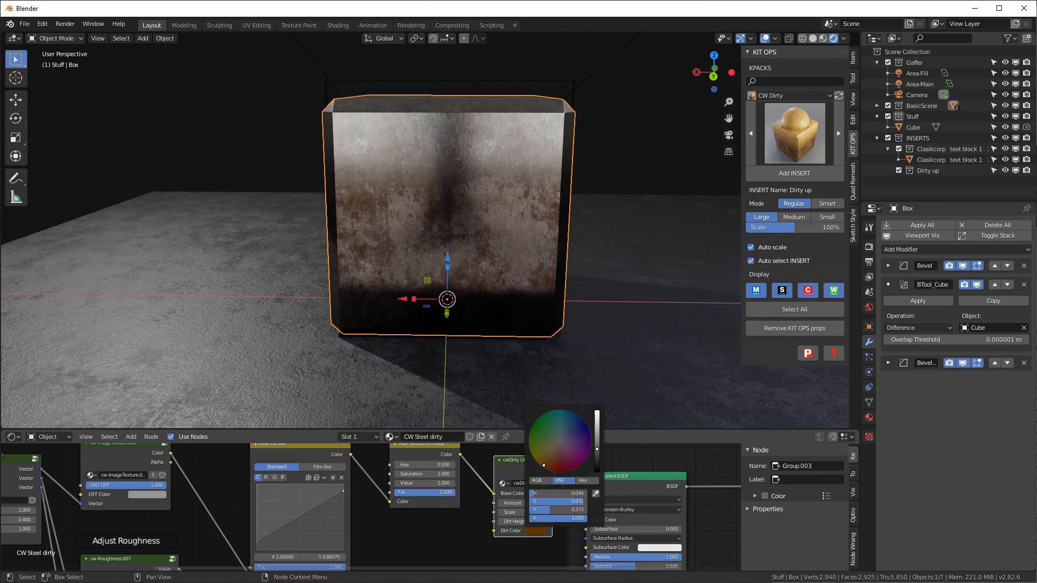
pyautogui.moveTo(413, 164); pyautogui.dragTo(458, 215, button='middle')
pyautogui.scroll(5, 541, 193)
pyautogui.scroll(-4, 541, 192)
pyautogui.scroll(-4, 513, 207)
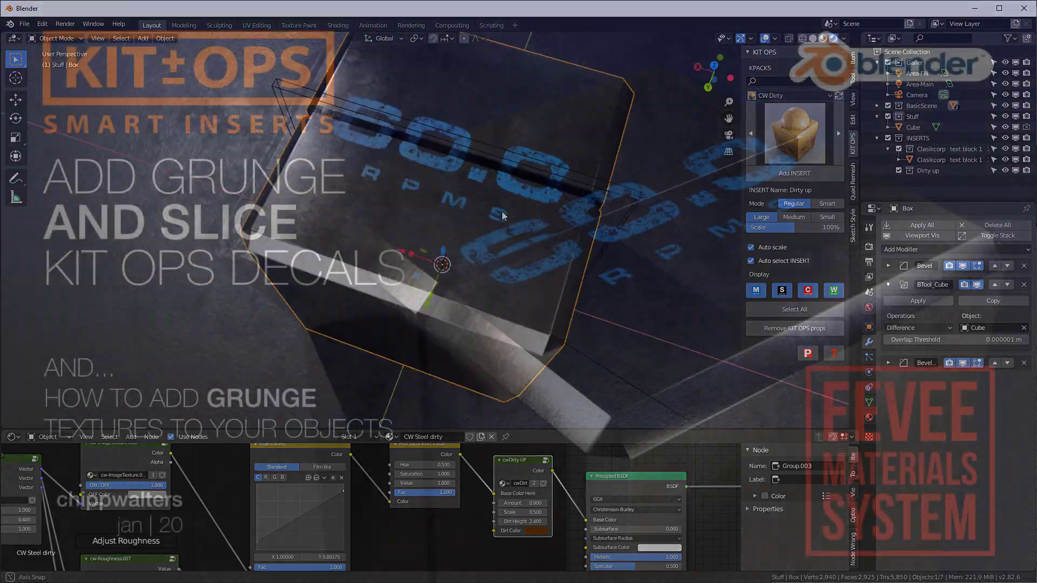